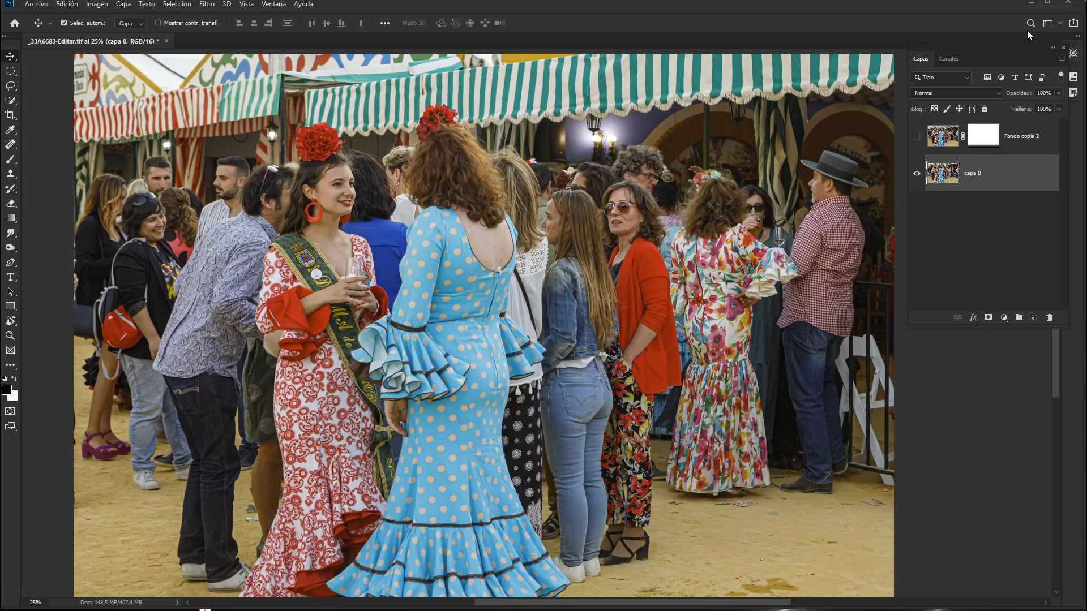
Compare the sharp and blurred versions of the photo, then hide the blurred copy
key(ctrl+plus)
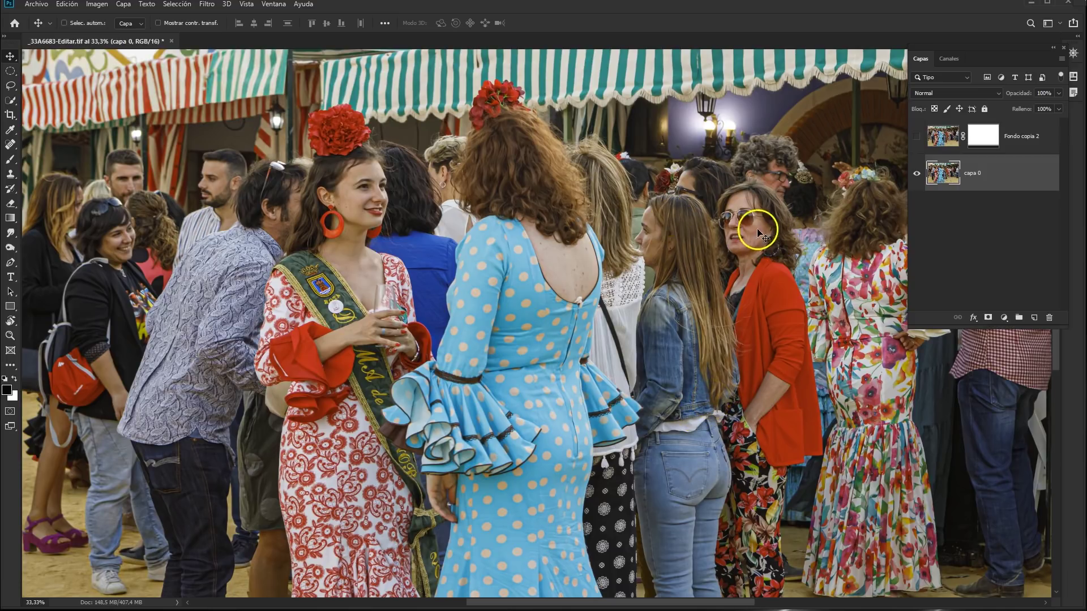
click(917, 137)
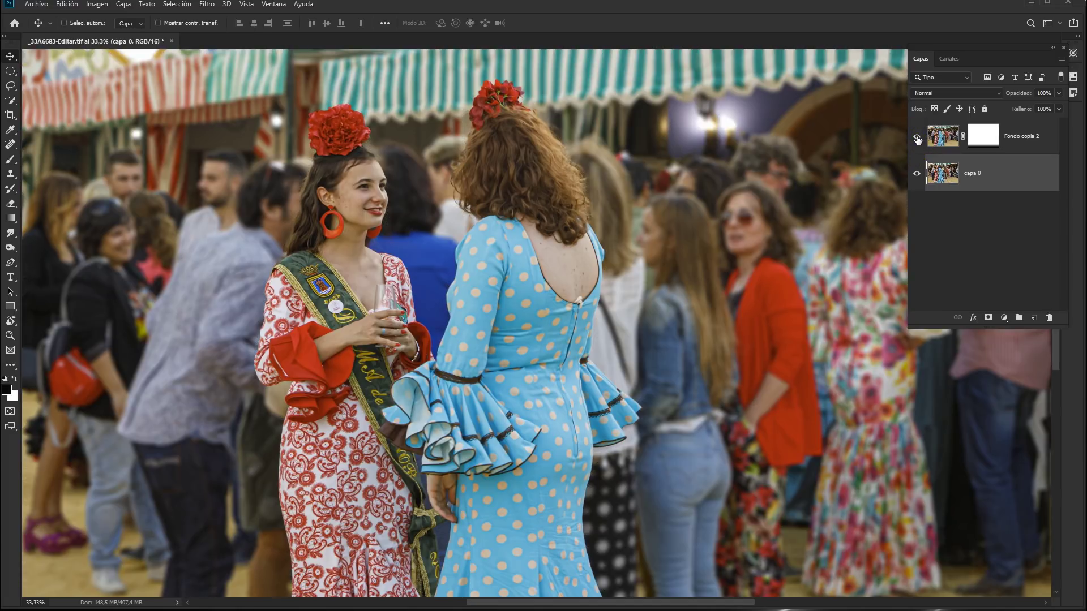
click(917, 137)
click(918, 137)
key(ctrl+0)
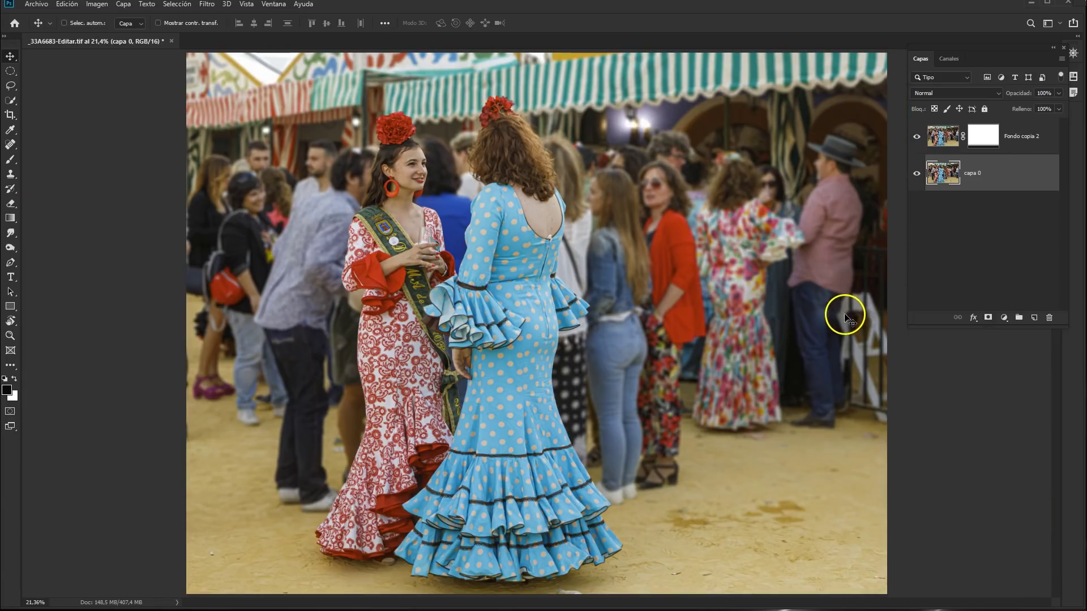
key(ctrl+comma)
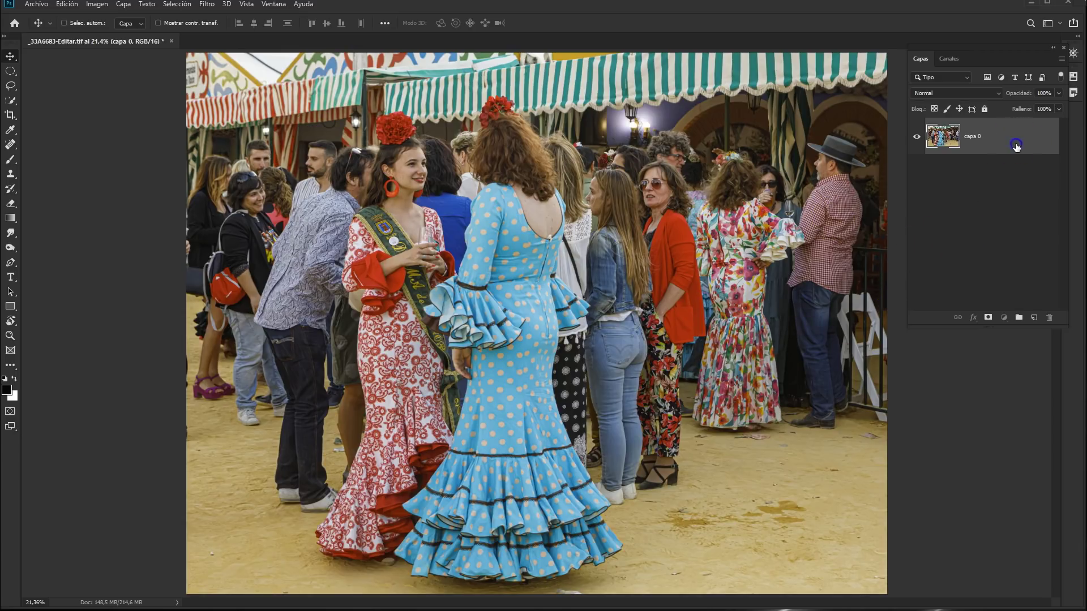
Duplicate capa 0 into a new capa 0 copia layer above it
key(ctrl)
key(ctrl+j)
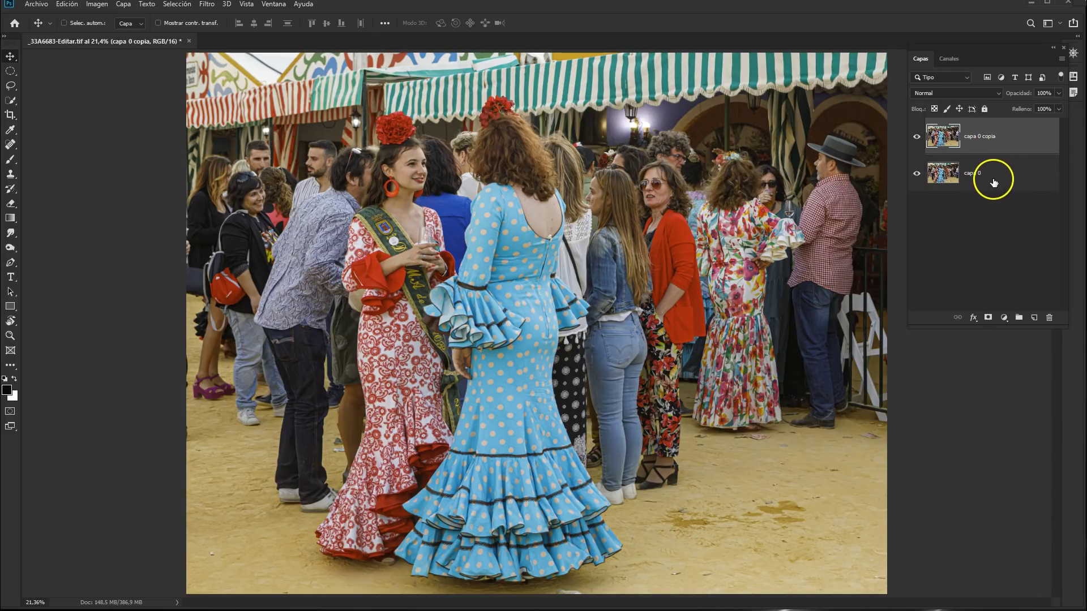
key(w)
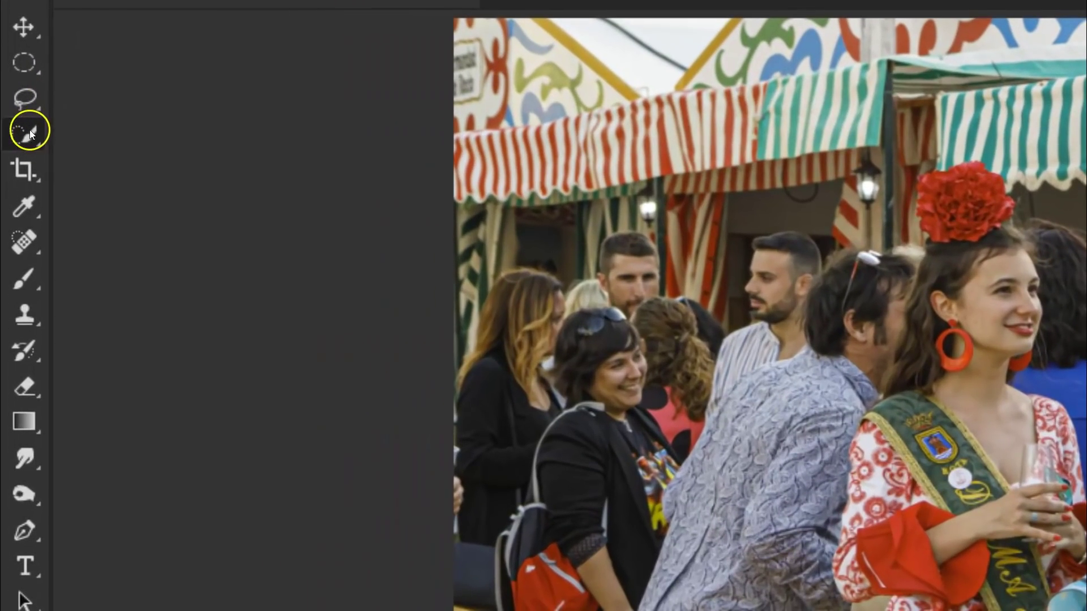
Quick-select the woman in the blue dress plus the red dress hem and skirt
click(25, 135)
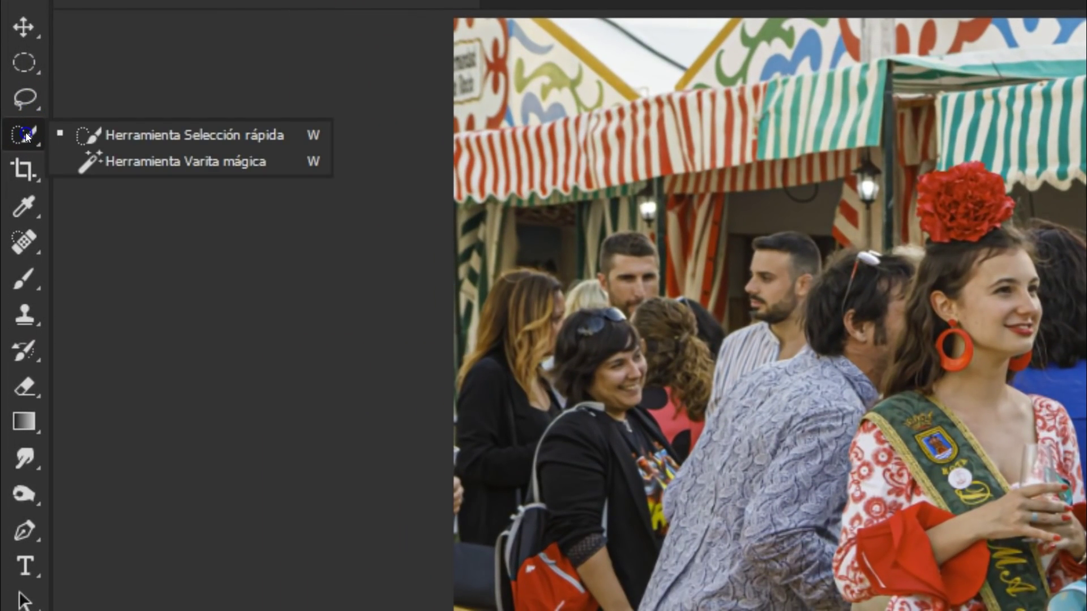
click(81, 130)
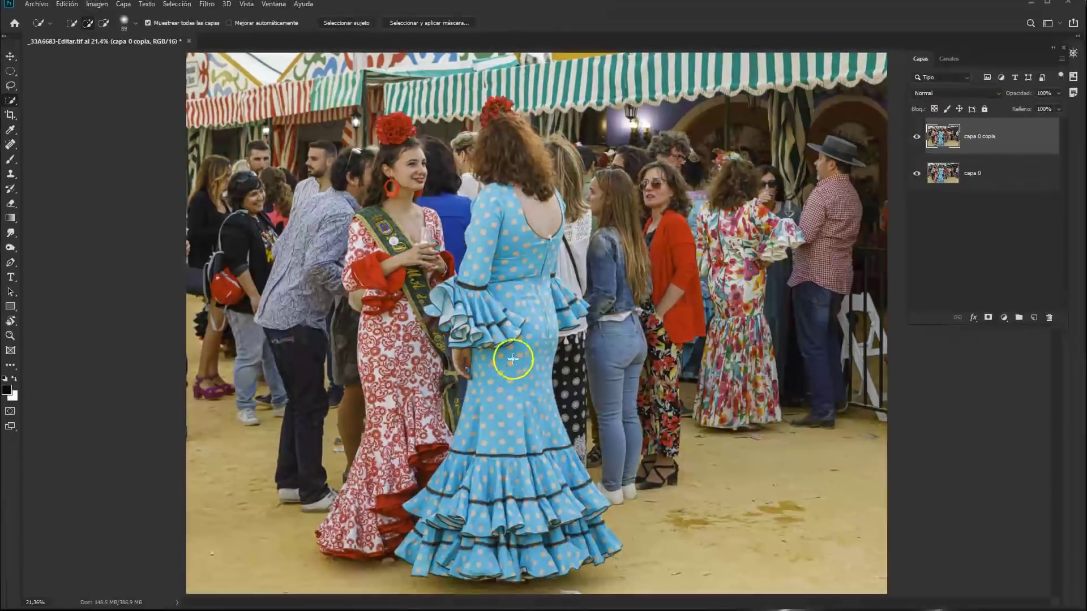
mouse_move(512, 359)
mouse_down()
mouse_move(543, 317)
mouse_move(502, 432)
mouse_move(498, 479)
mouse_move(551, 479)
mouse_move(583, 508)
mouse_move(566, 467)
mouse_move(589, 497)
mouse_move(565, 521)
mouse_move(582, 516)
mouse_move(597, 548)
mouse_move(510, 516)
mouse_move(433, 510)
mouse_move(460, 473)
mouse_move(423, 548)
mouse_move(486, 575)
mouse_move(551, 557)
mouse_move(517, 519)
mouse_move(585, 558)
mouse_up()
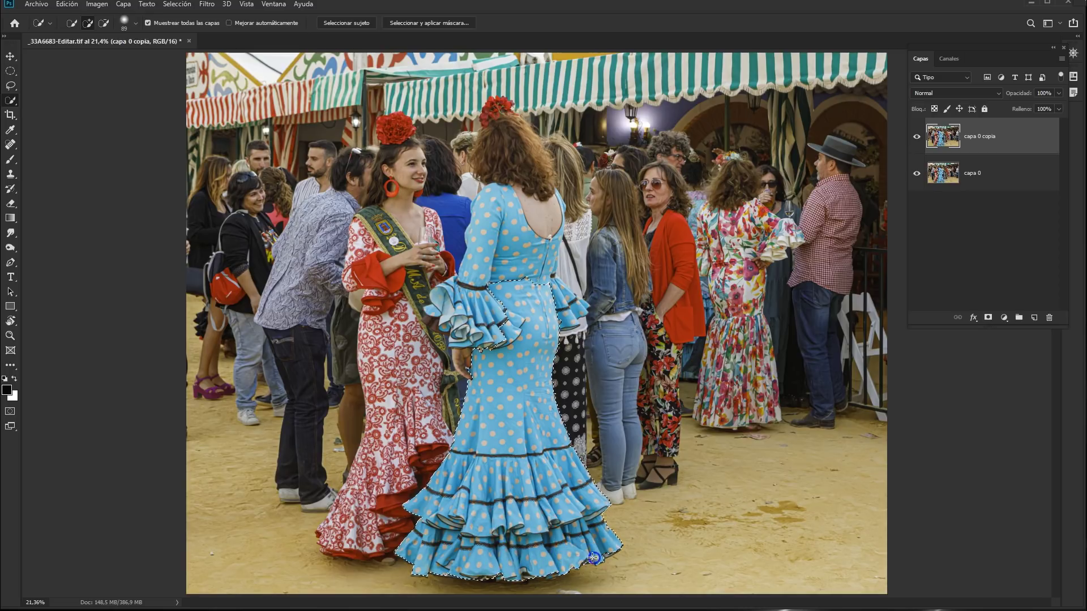
mouse_move(385, 531)
mouse_down()
mouse_move(345, 529)
mouse_move(398, 510)
mouse_up()
drag(343, 546, 348, 548)
mouse_move(330, 526)
mouse_down()
mouse_move(371, 473)
mouse_move(391, 476)
mouse_move(433, 436)
mouse_move(413, 362)
mouse_move(378, 453)
mouse_up()
Add the red bodice, sleeve and both heads, trimming background beside the blue dress
mouse_move(375, 367)
mouse_down()
mouse_move(374, 317)
mouse_move(416, 333)
mouse_move(404, 292)
mouse_move(418, 299)
mouse_move(396, 274)
mouse_move(370, 276)
mouse_up()
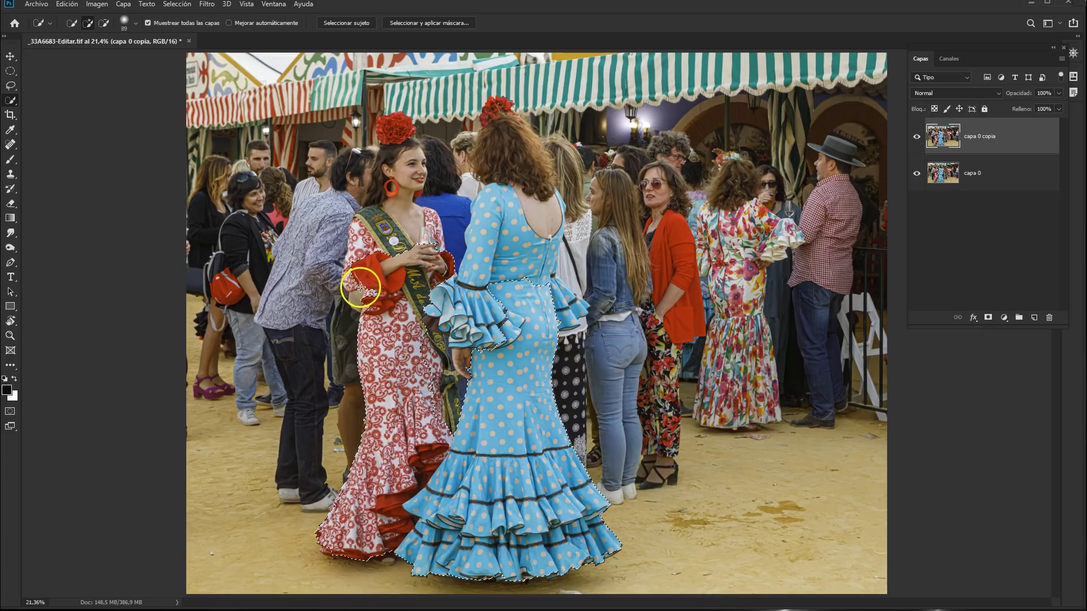
drag(355, 281, 354, 254)
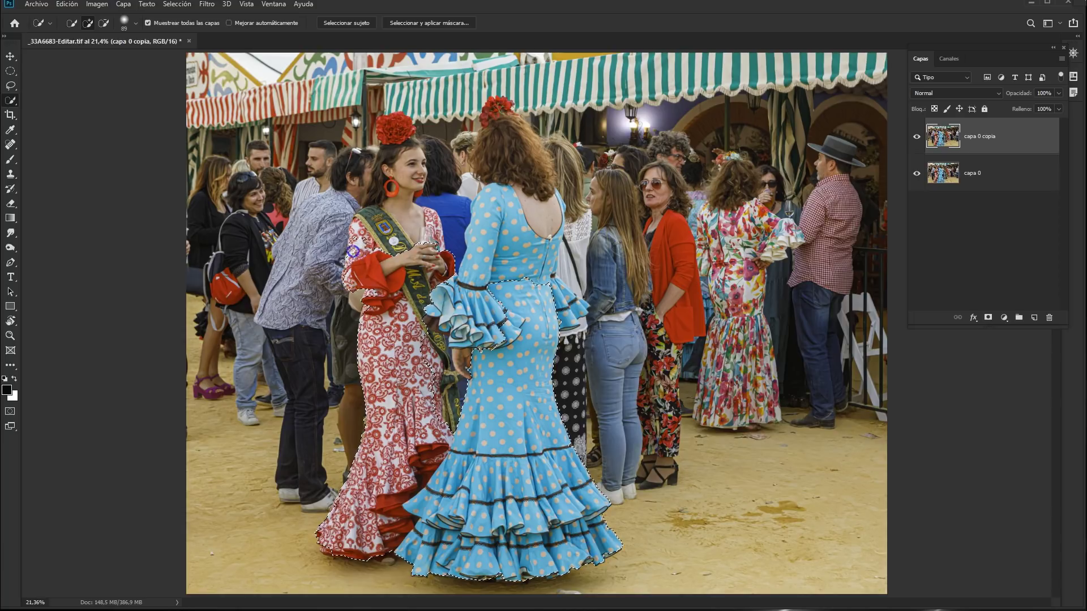
mouse_move(468, 369)
mouse_down()
mouse_move(456, 339)
mouse_move(473, 315)
mouse_move(569, 311)
mouse_up()
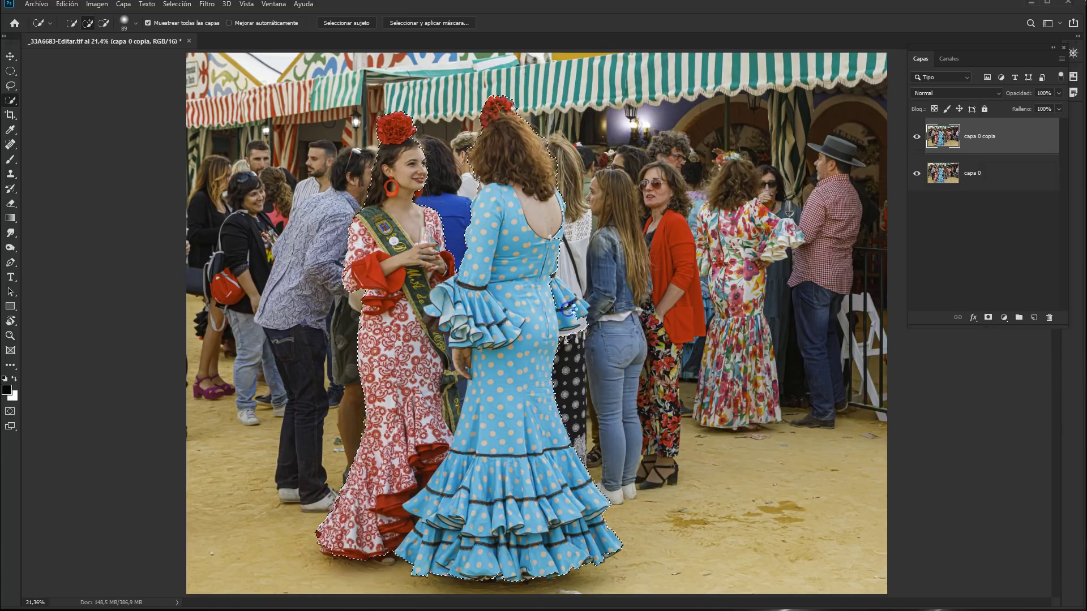
mouse_move(570, 309)
mouse_down()
mouse_move(567, 260)
mouse_move(556, 292)
mouse_up()
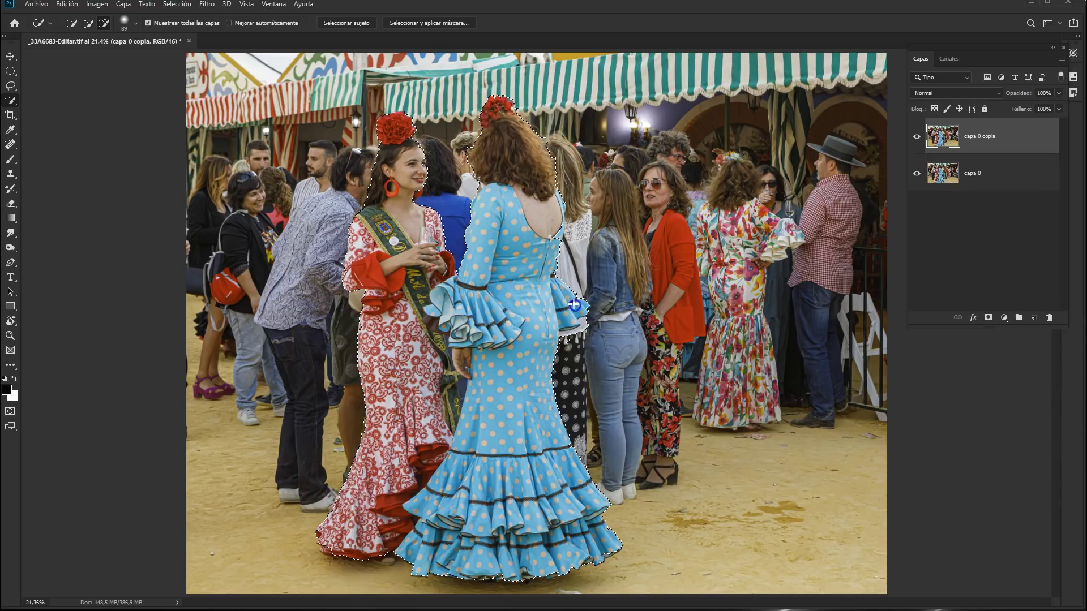
drag(448, 292, 481, 320)
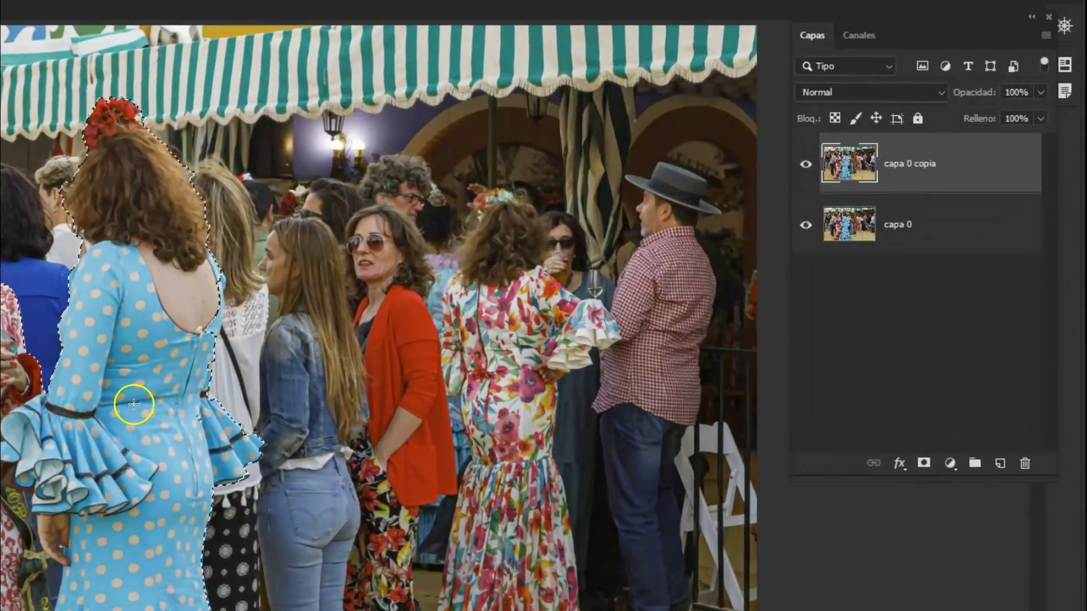
click(865, 38)
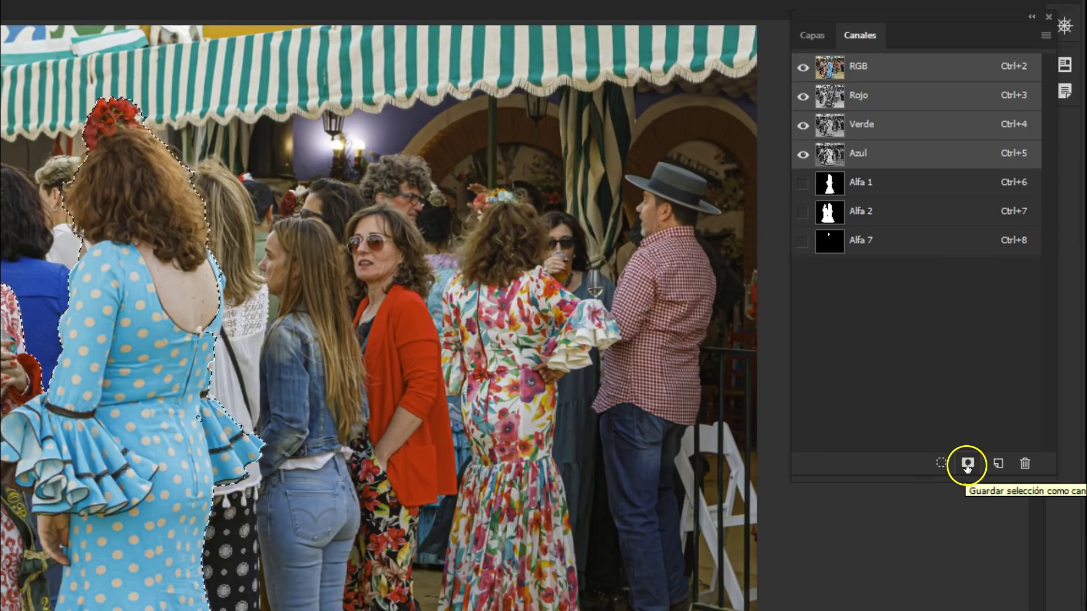
Save the two women's selection as channel Alfa 8 and view its white-on-black silhouette
click(968, 466)
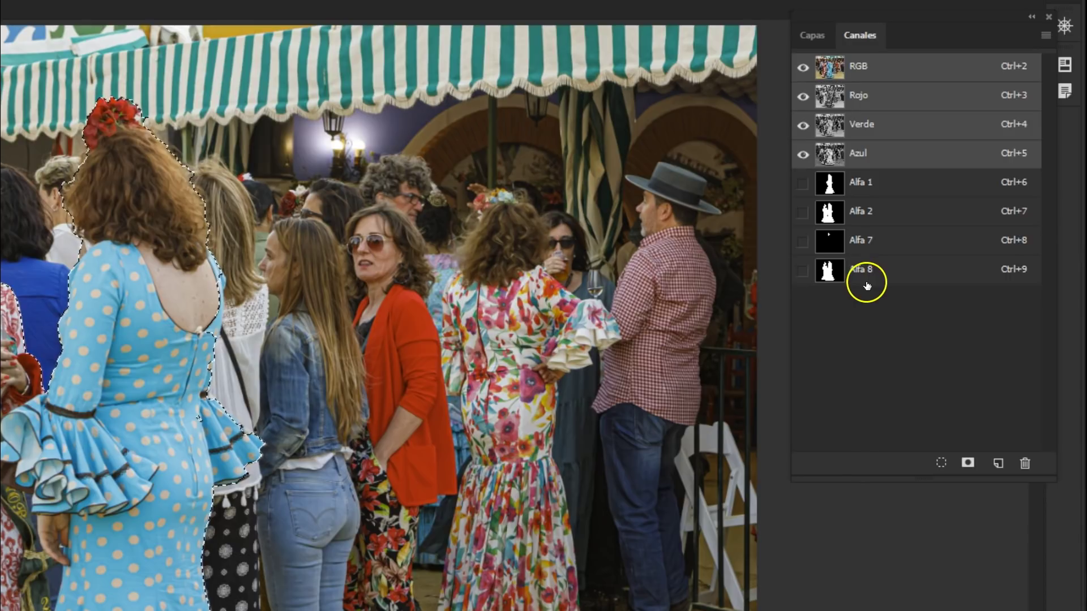
click(830, 274)
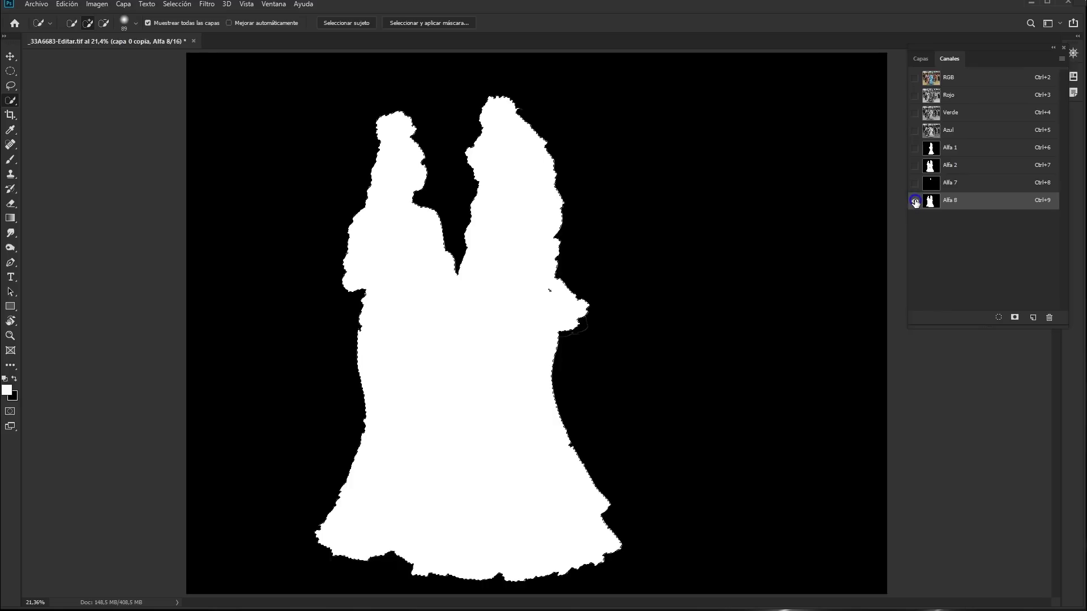
Compare Alfa 2 with Alfa 8, delete Alfa 8, deselect, and return to the RGB photo
click(964, 170)
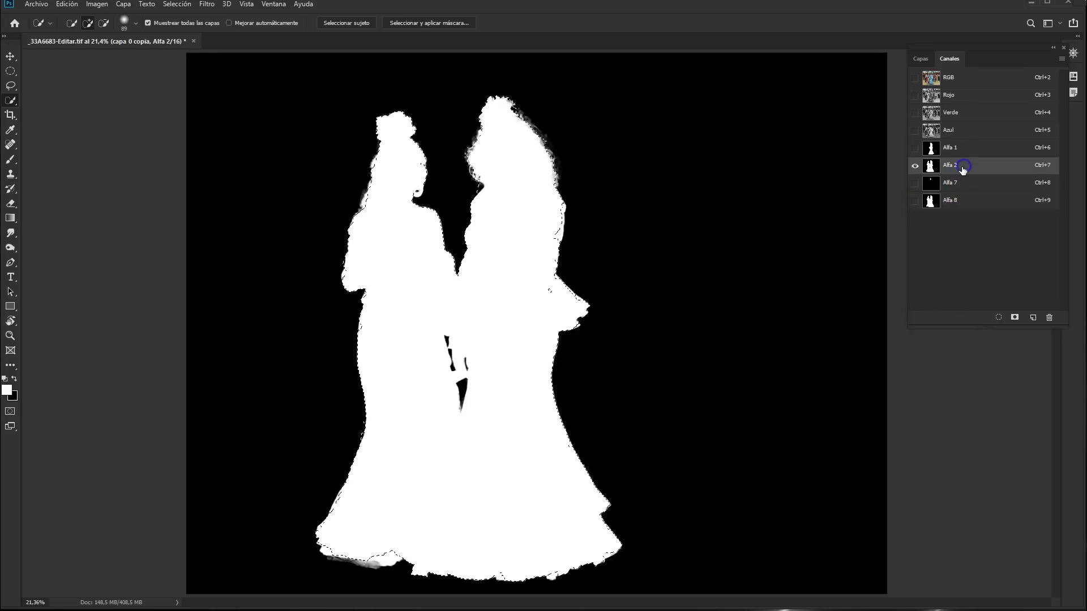
click(958, 201)
click(967, 166)
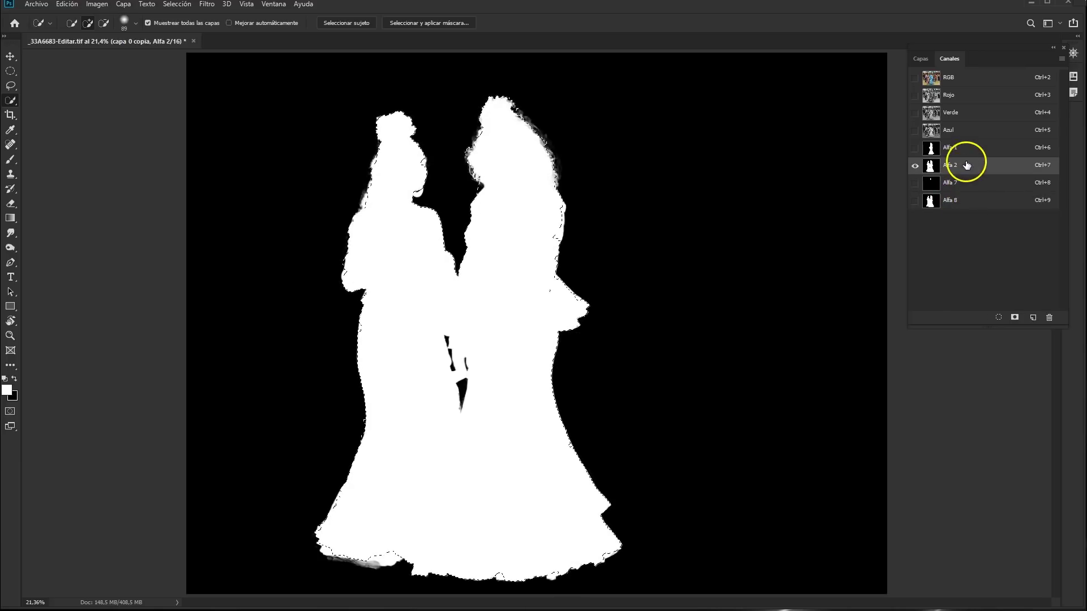
mouse_move(971, 202)
mouse_down()
mouse_move(1026, 263)
mouse_move(1032, 313)
mouse_move(1046, 315)
mouse_up()
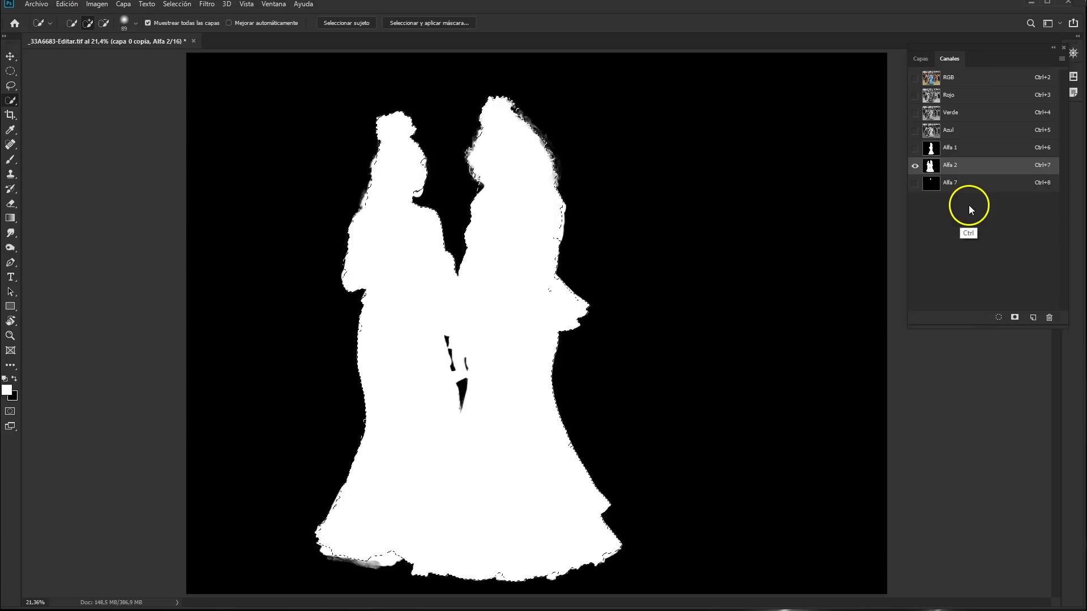
key(ctrl+d)
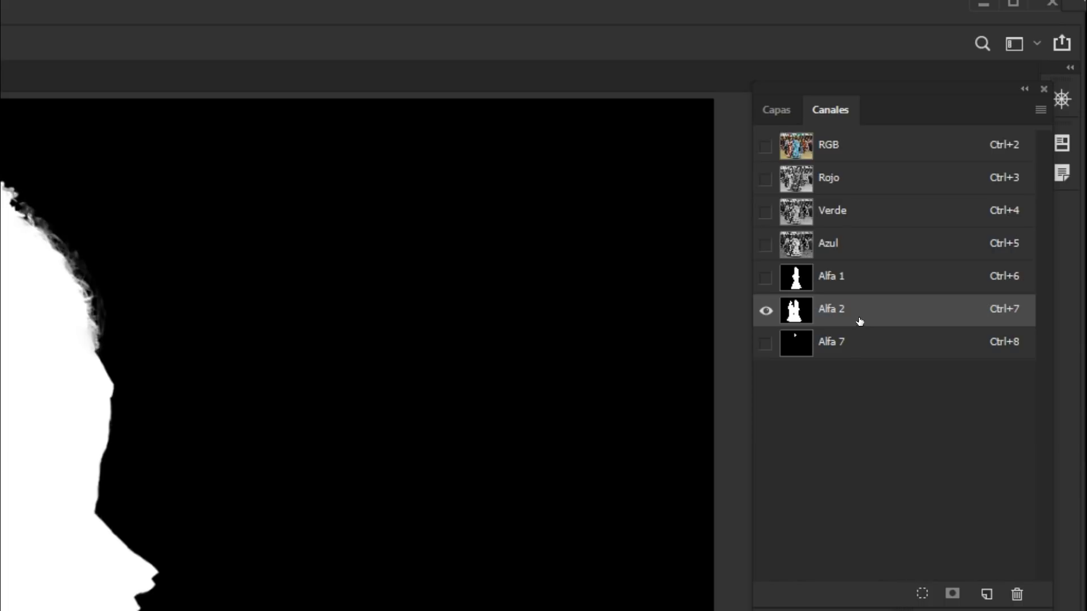
click(881, 142)
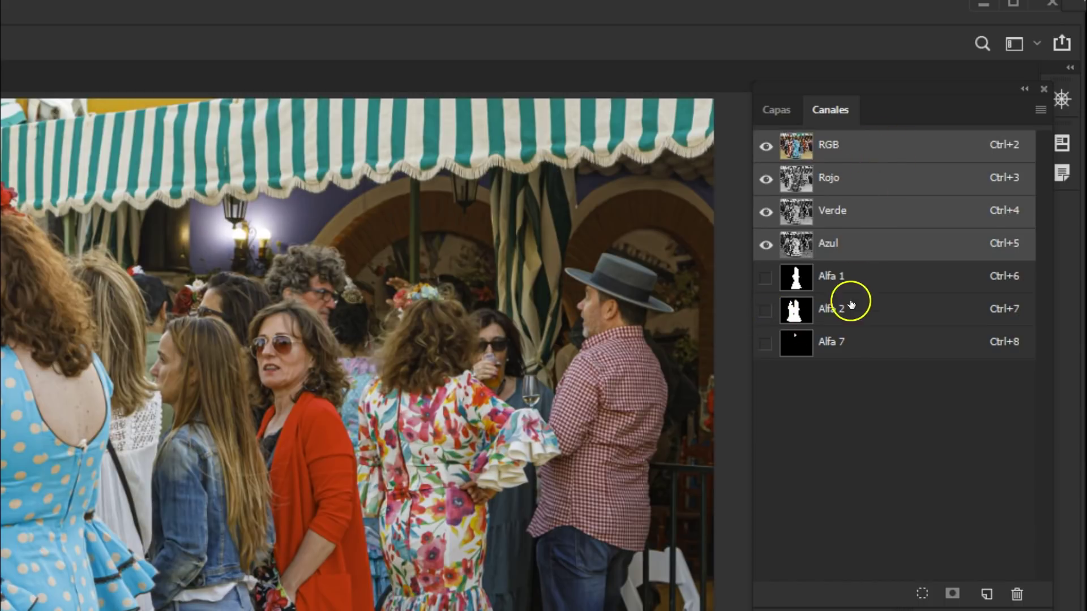
click(777, 111)
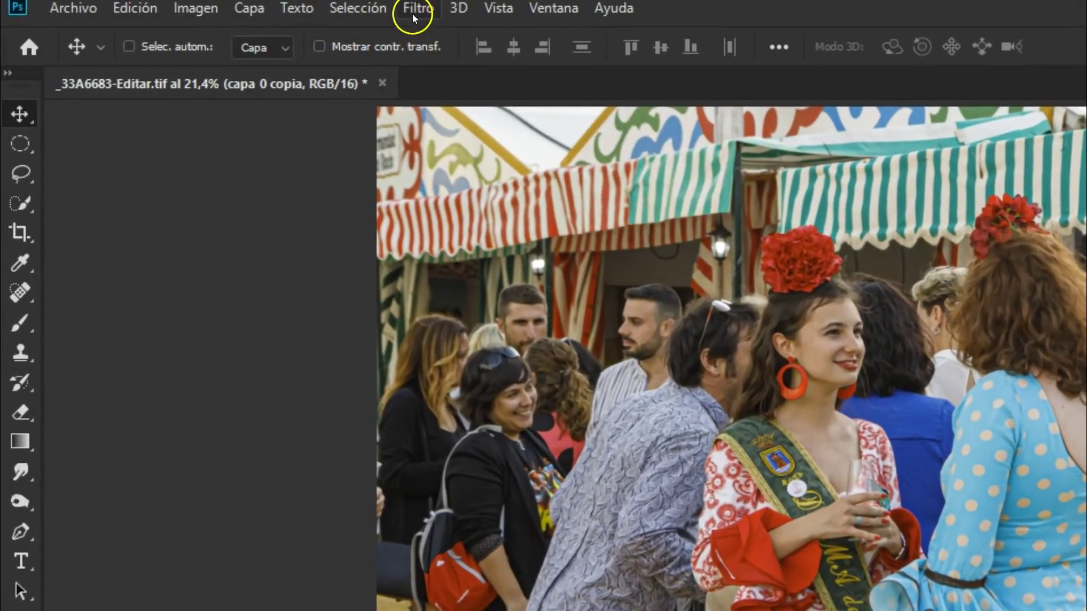
Open Filtro > Desenfocar > Desenfoque de lente for capa 0 copia
click(206, 4)
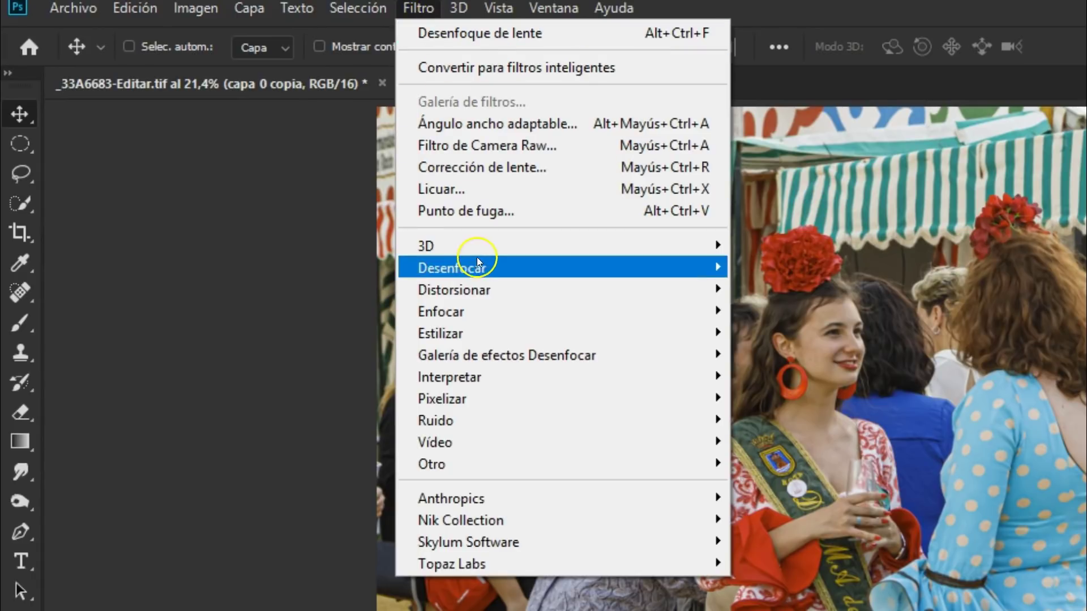
mouse_move(358, 212)
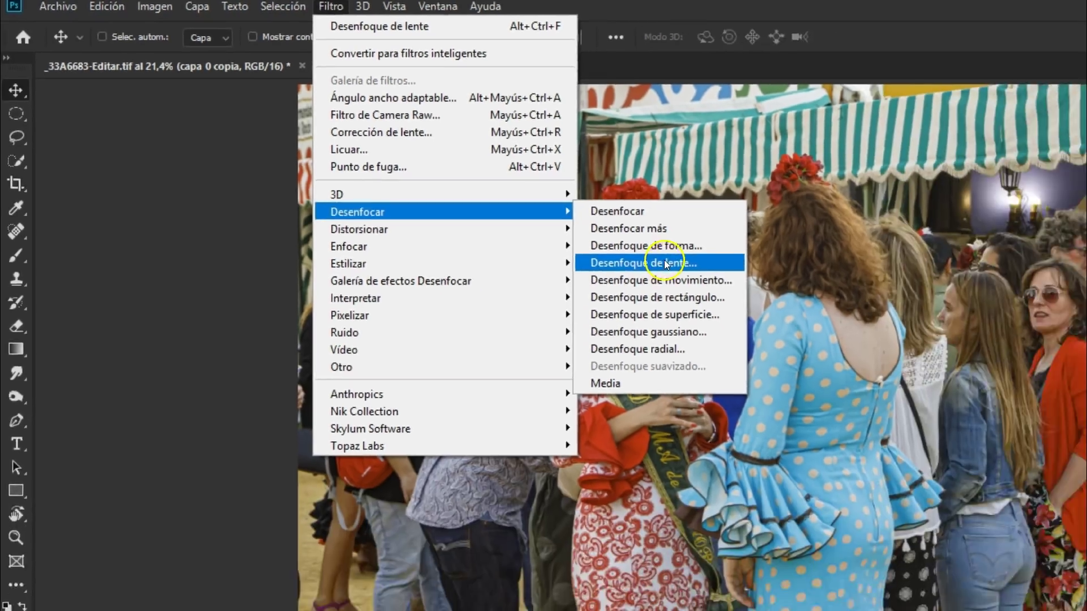
click(834, 335)
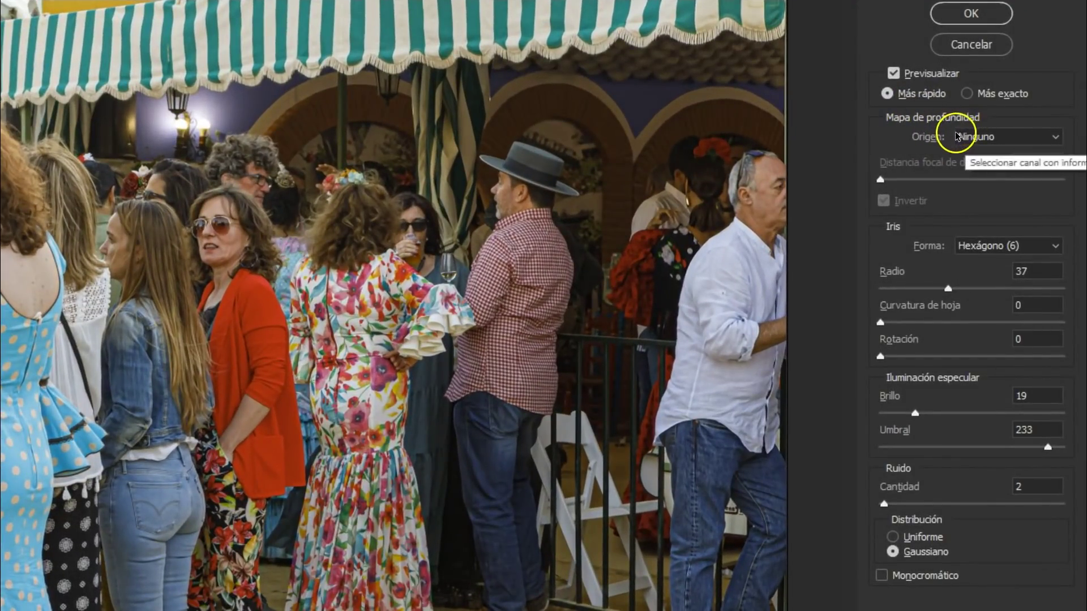
Use Alfa 2 as the Lens Blur depth map, inverted to keep the figures sharp
click(1011, 139)
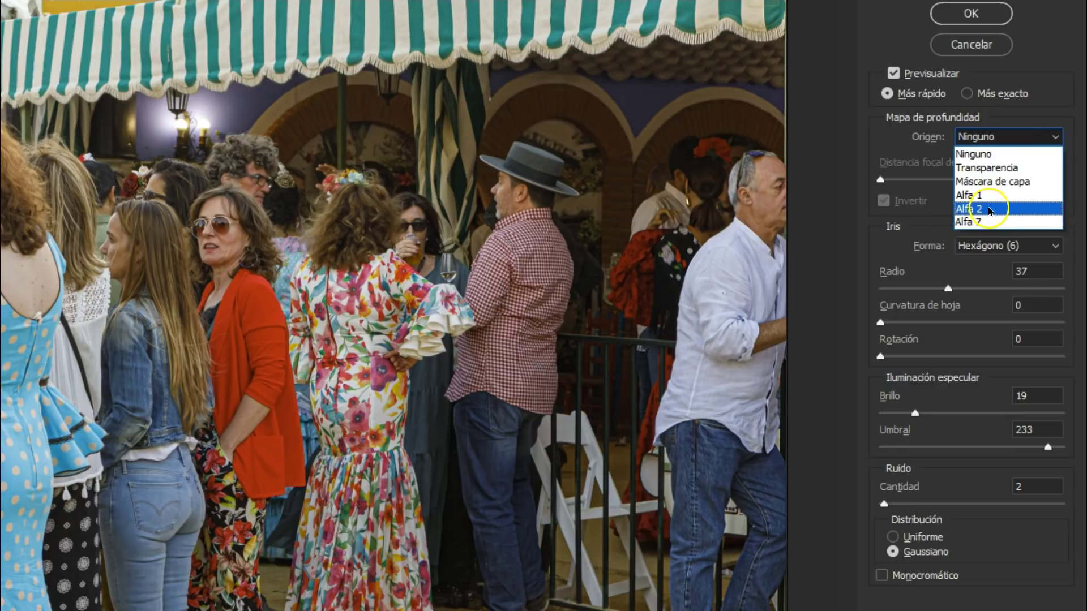
click(990, 209)
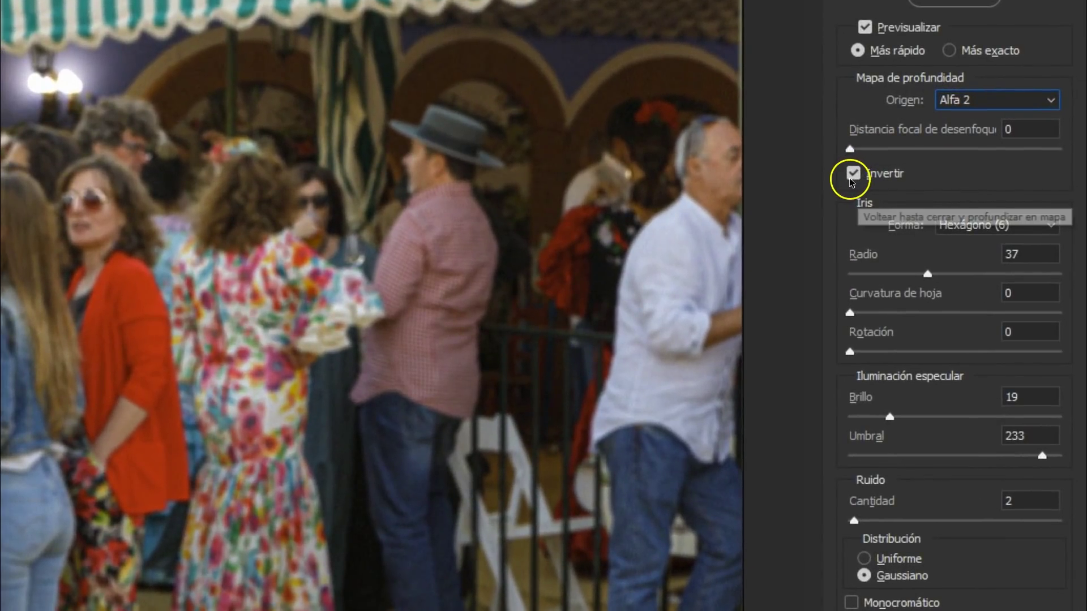
click(853, 175)
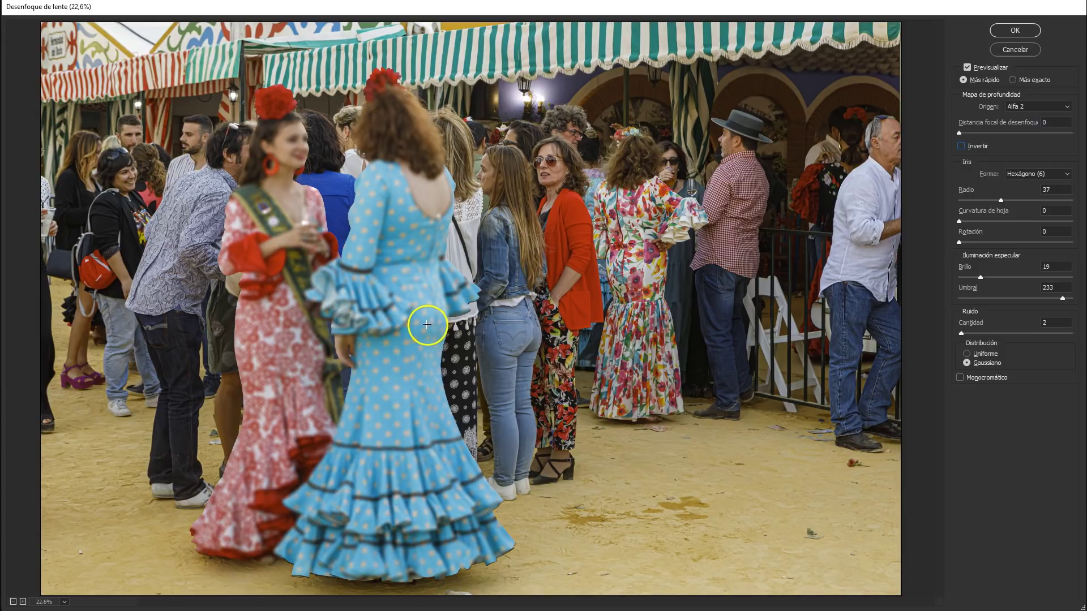
click(960, 146)
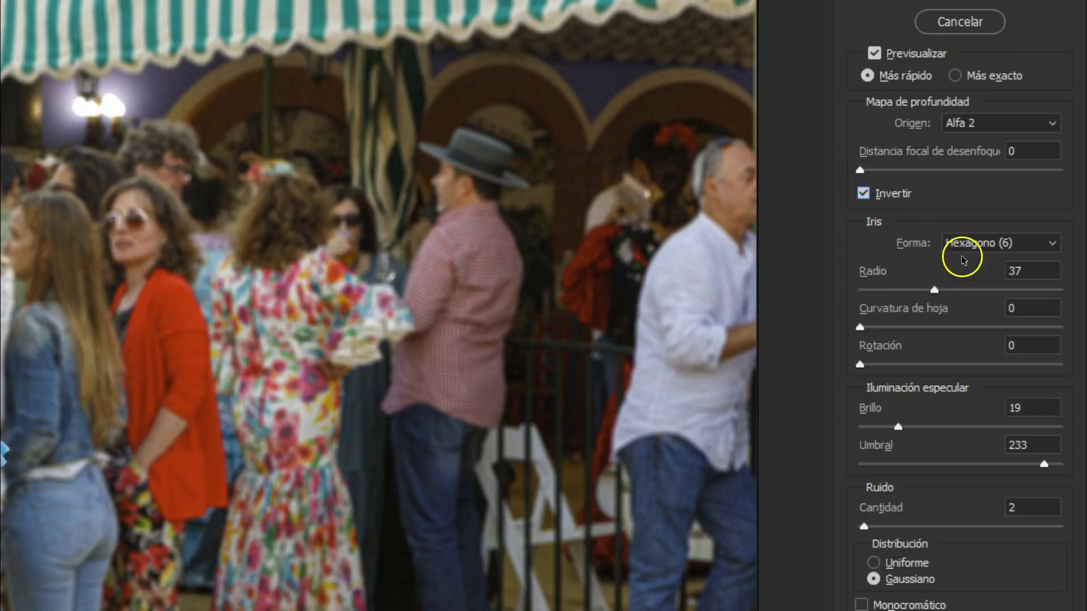
Keep the Hexágono iris shape and set the blur radius to 33
click(998, 244)
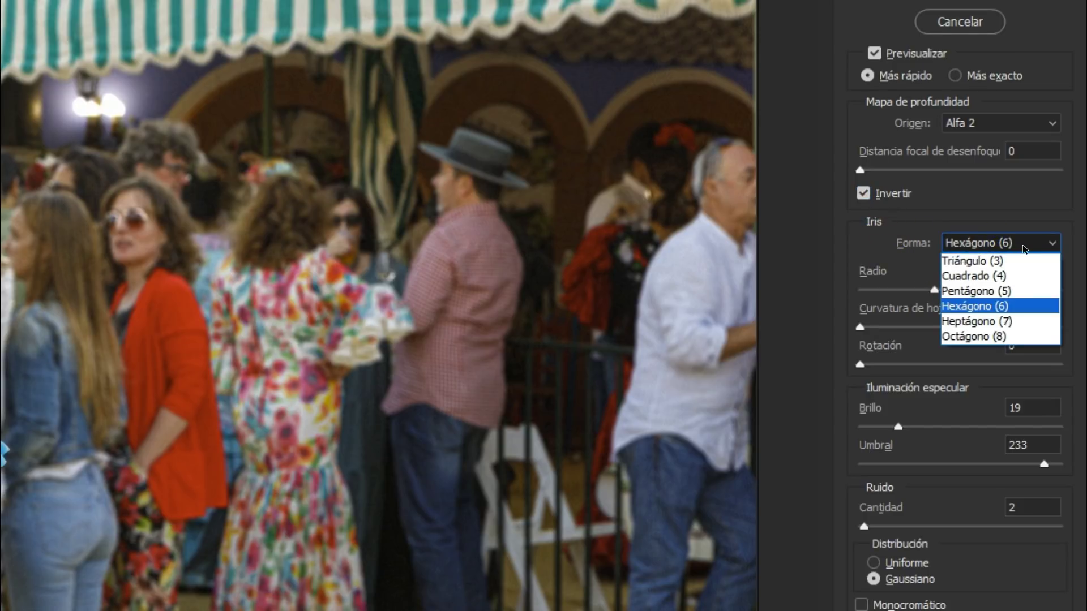
click(915, 256)
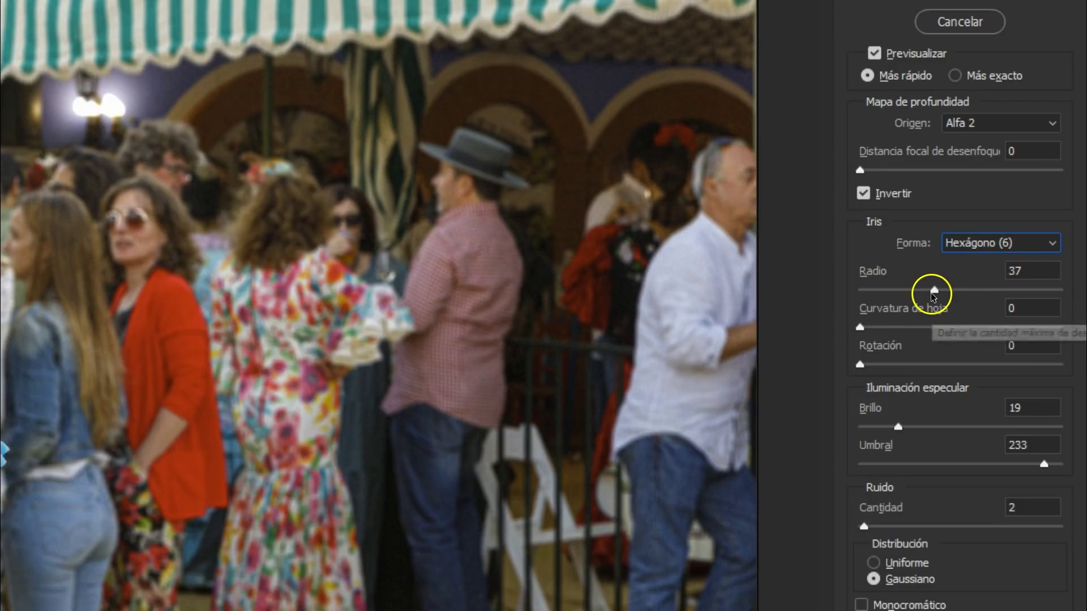
click(904, 290)
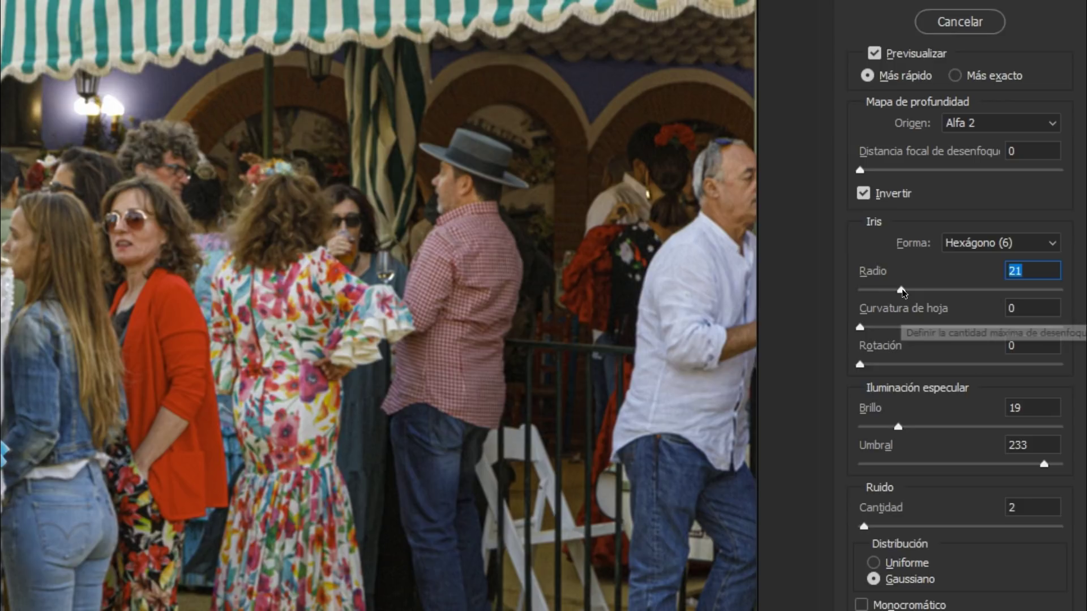
click(912, 290)
drag(924, 286, 928, 291)
click(912, 300)
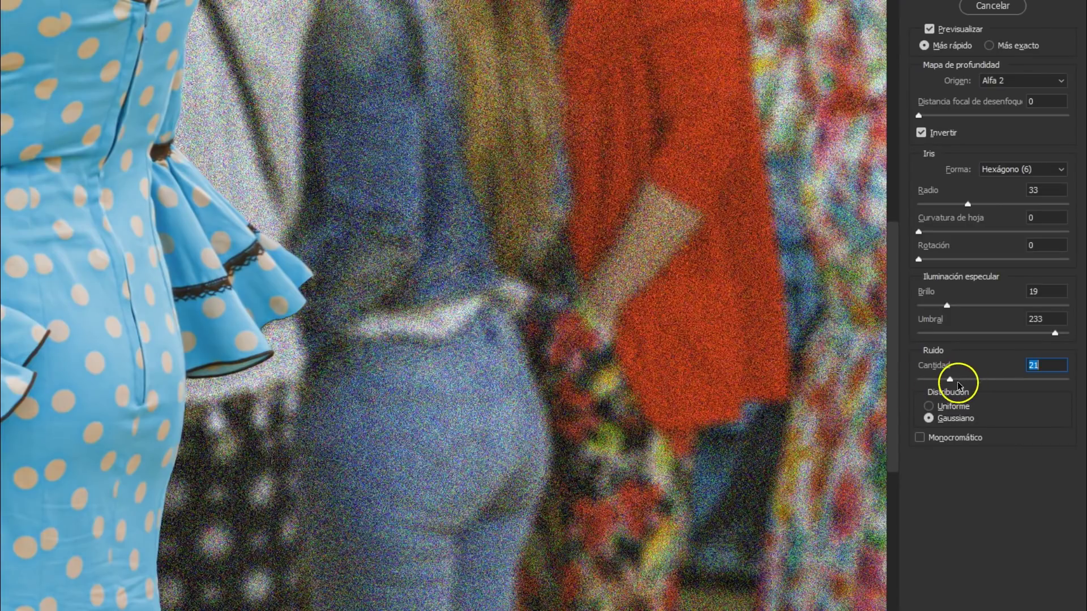
Set the Lens Blur noise amount to 2 and pan the preview across the women and stalls
drag(949, 380, 918, 380)
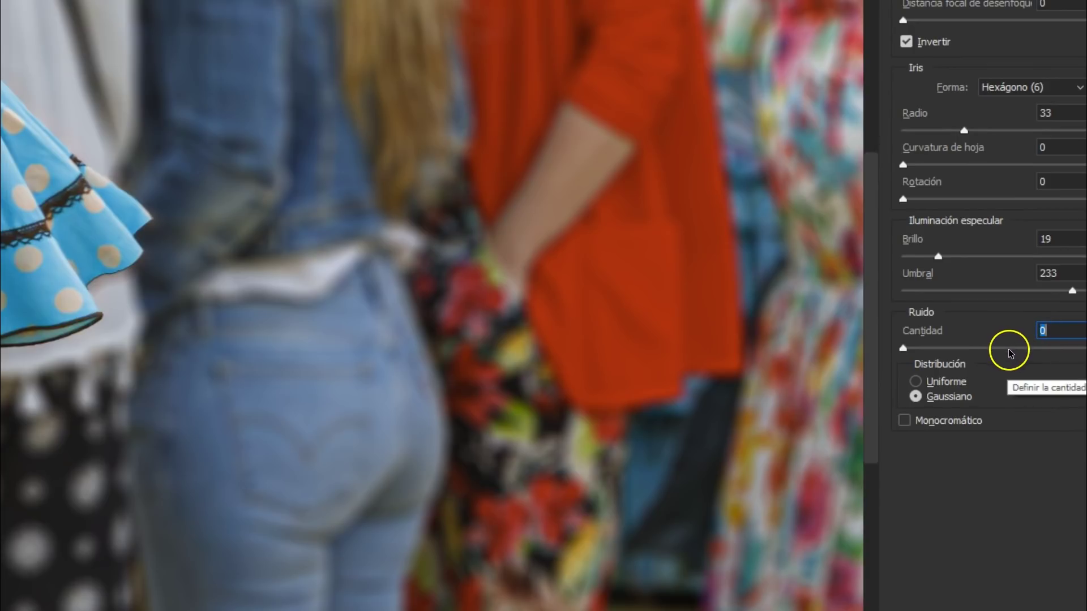
text(2)
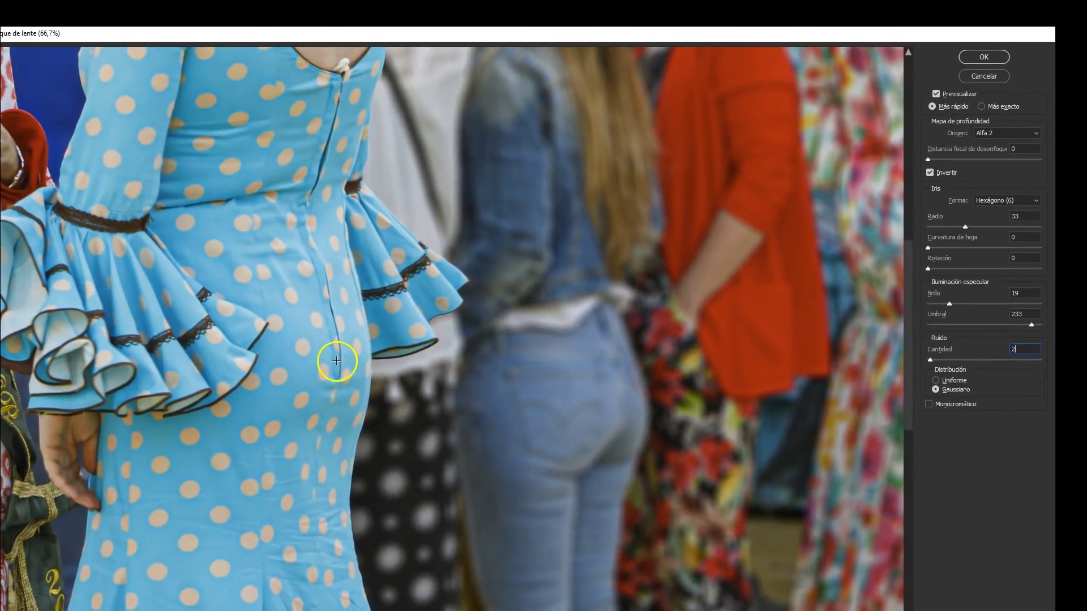
drag(335, 364, 672, 381)
drag(553, 342, 589, 452)
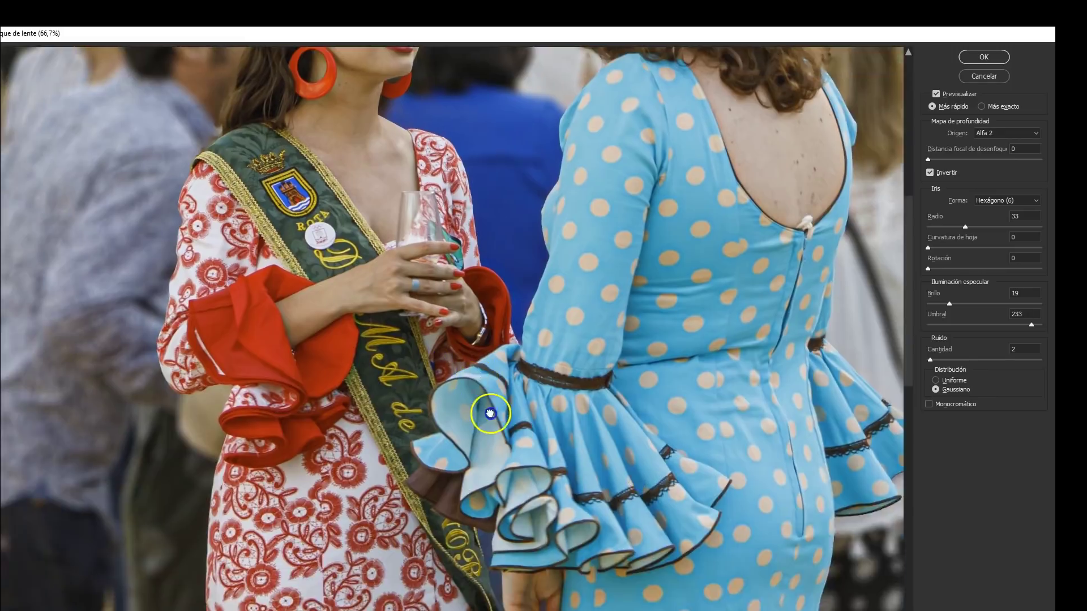
drag(439, 355, 608, 428)
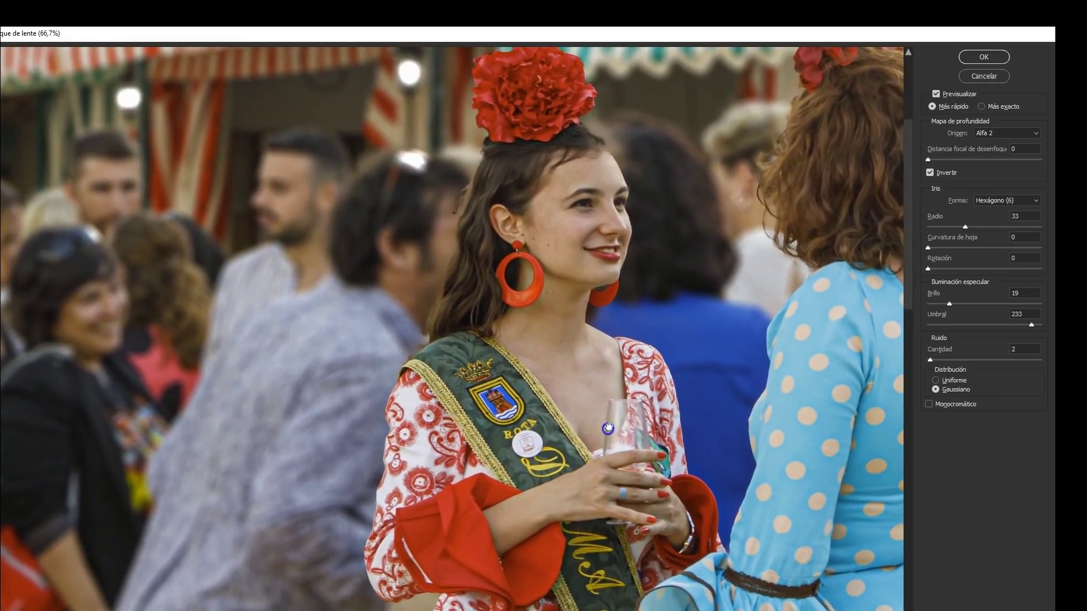
click(544, 282)
mouse_move(544, 281)
mouse_down()
mouse_move(530, 471)
mouse_move(696, 287)
mouse_up()
Apply the Lens Blur, compare capa 0 copia against the sharp original, and leave it visible
click(984, 57)
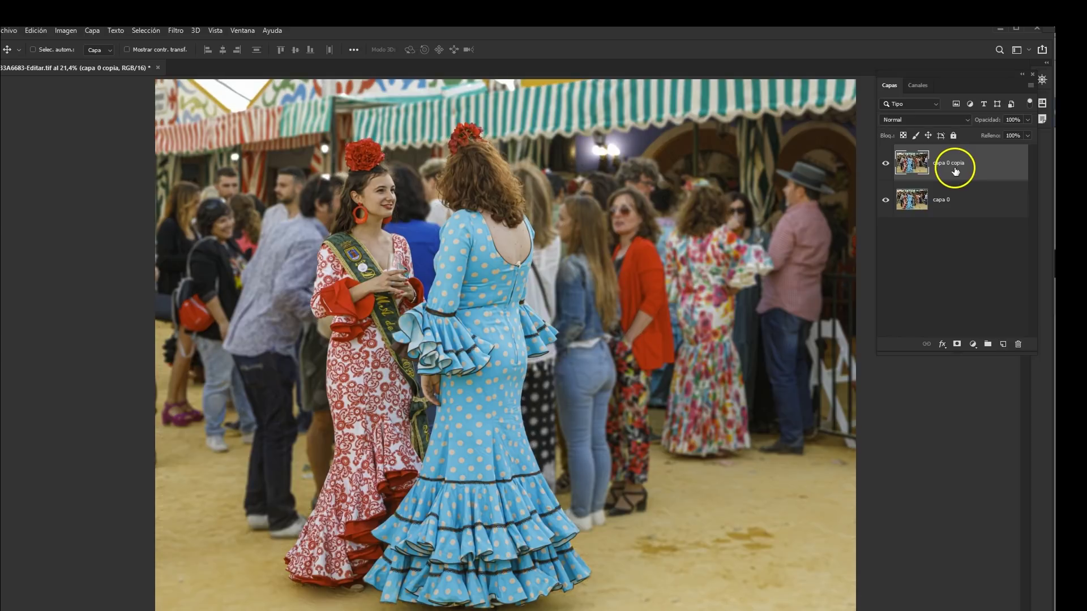
click(887, 164)
click(887, 164)
key(ctrl+plus)
key(ctrl+plus)
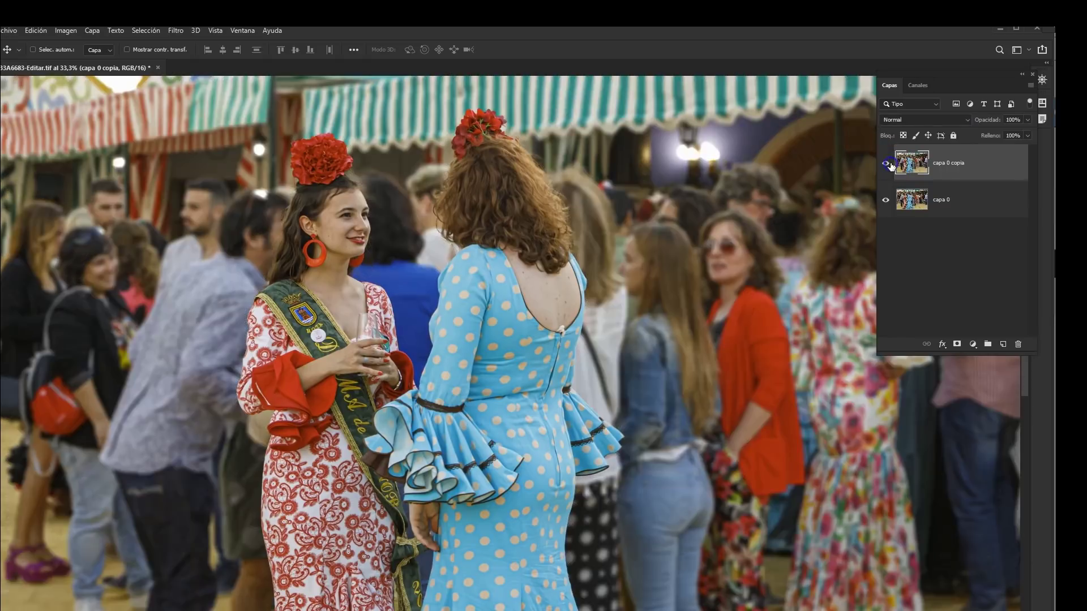
click(891, 164)
click(893, 166)
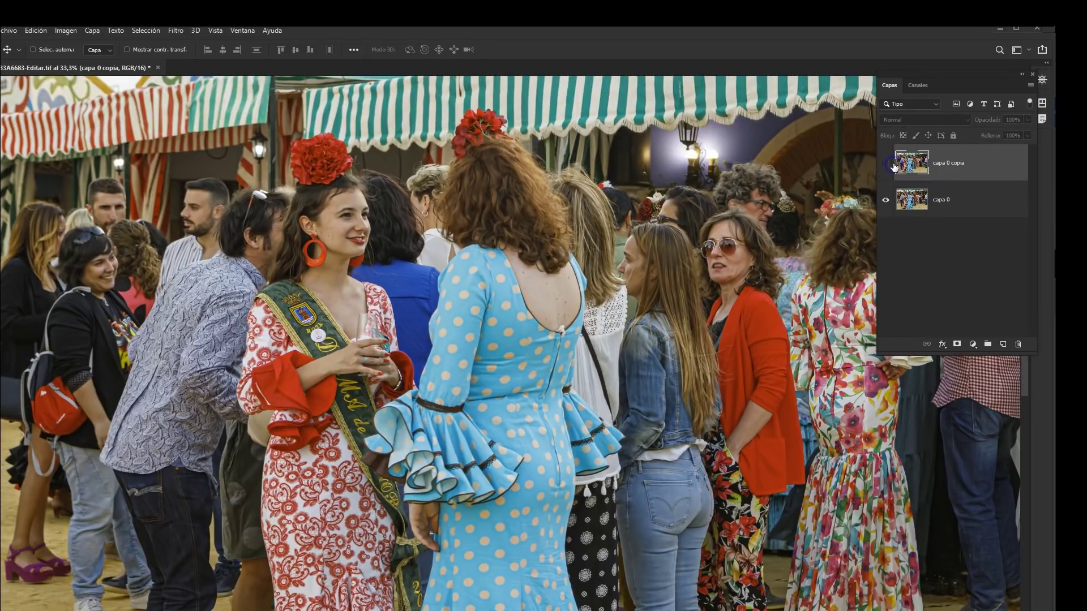
click(893, 165)
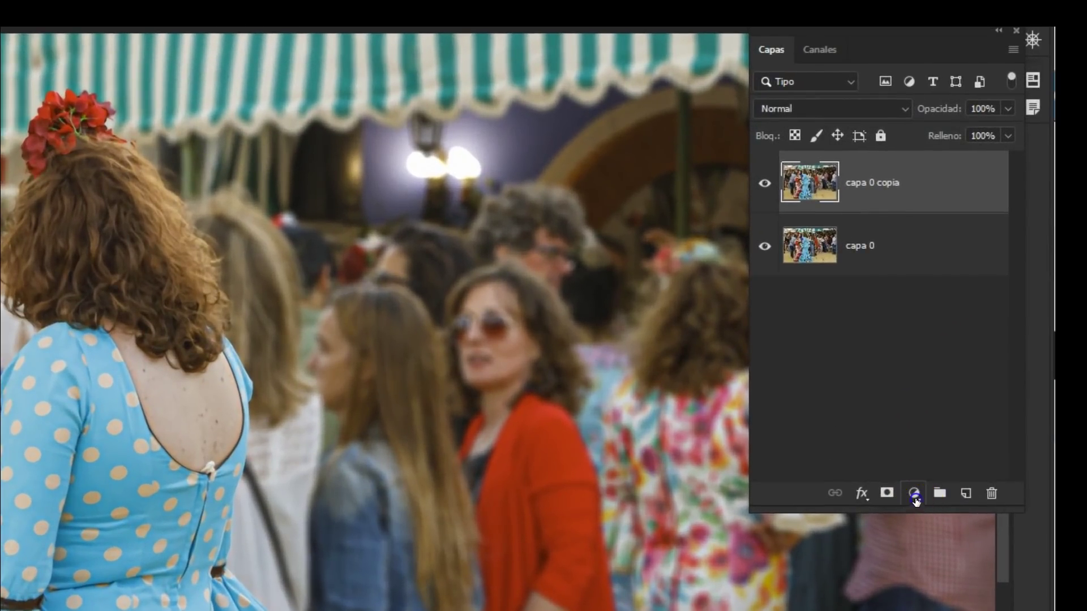
Add a Tono/saturación adjustment layer with Rojos saturation lowered to about -59
click(914, 494)
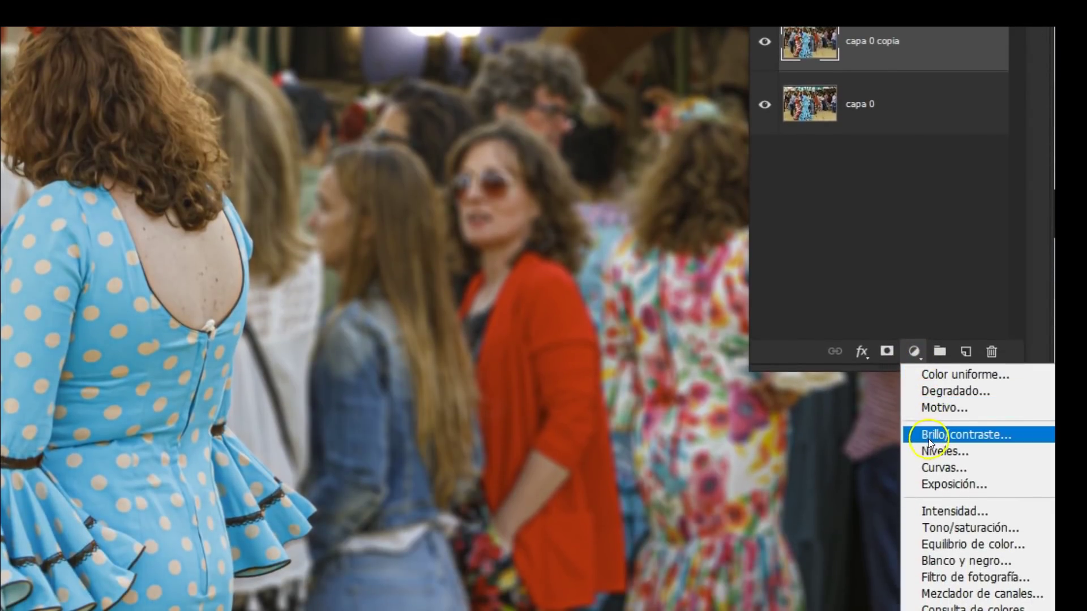
click(932, 528)
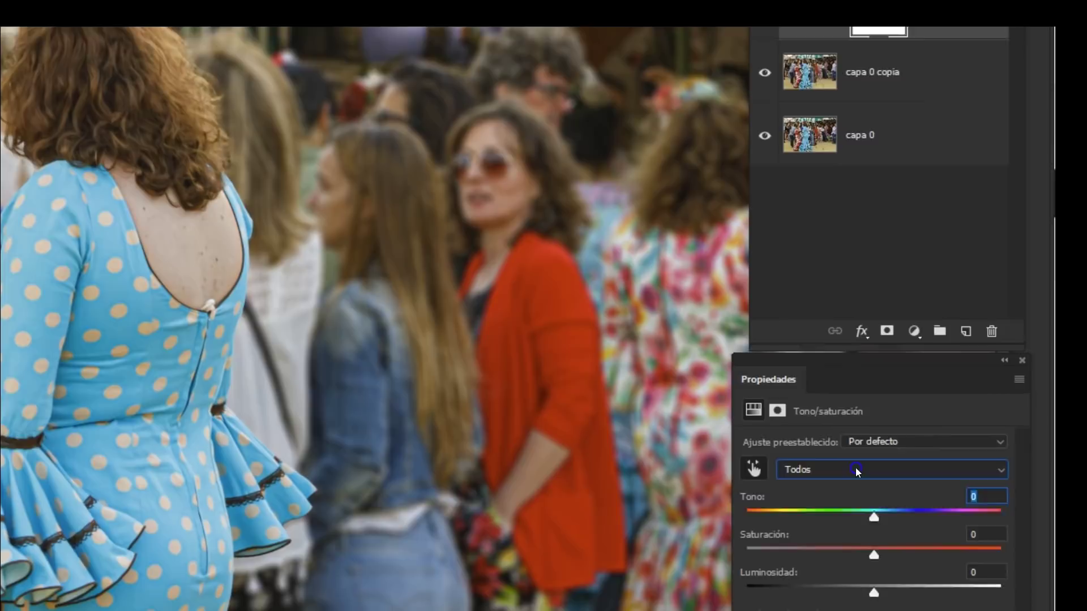
click(852, 490)
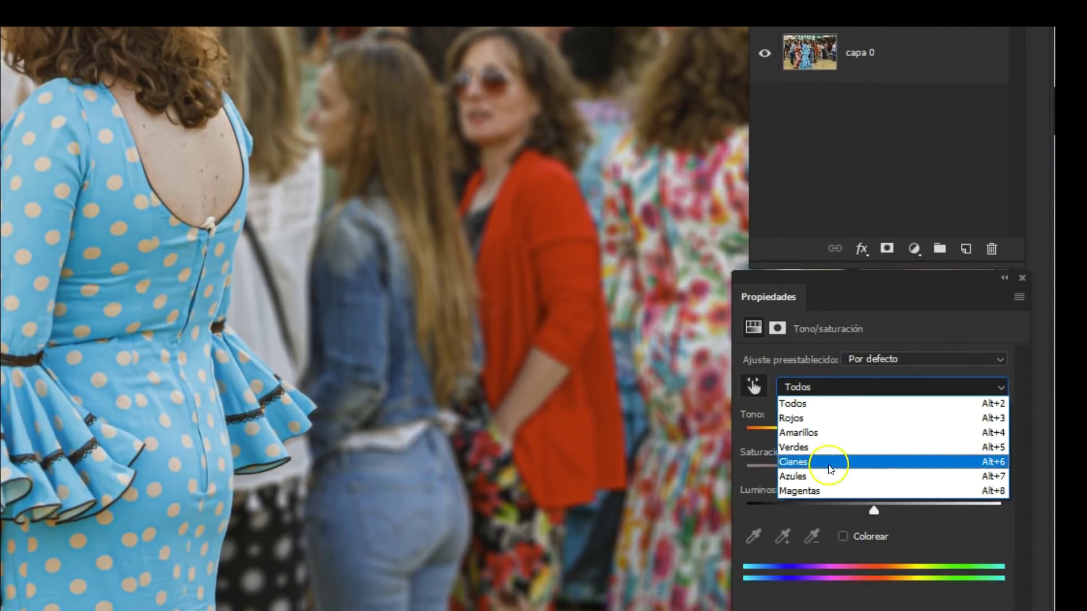
click(842, 421)
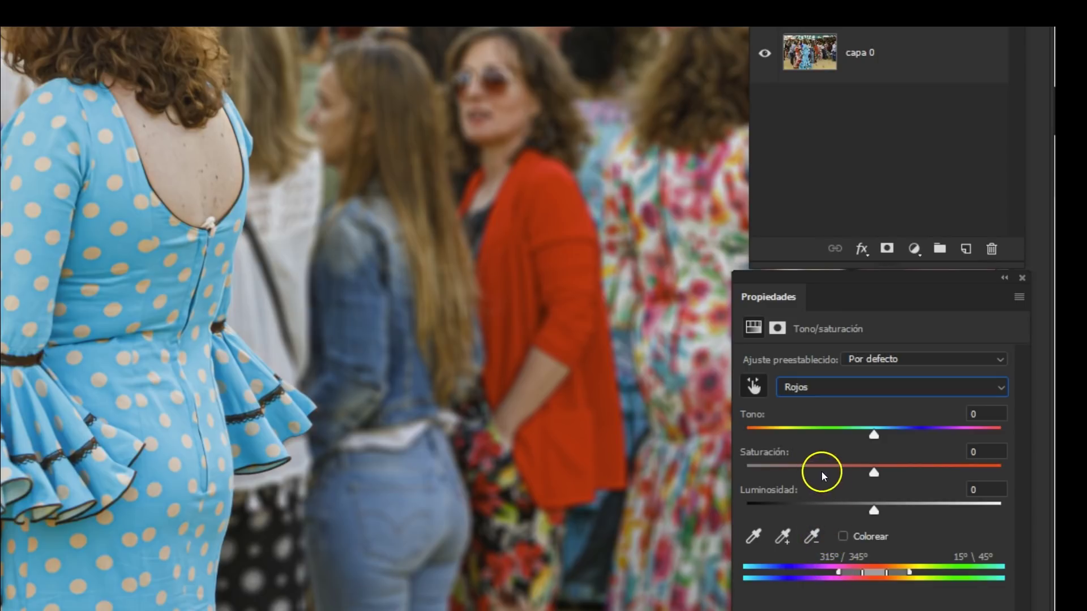
drag(876, 470, 877, 475)
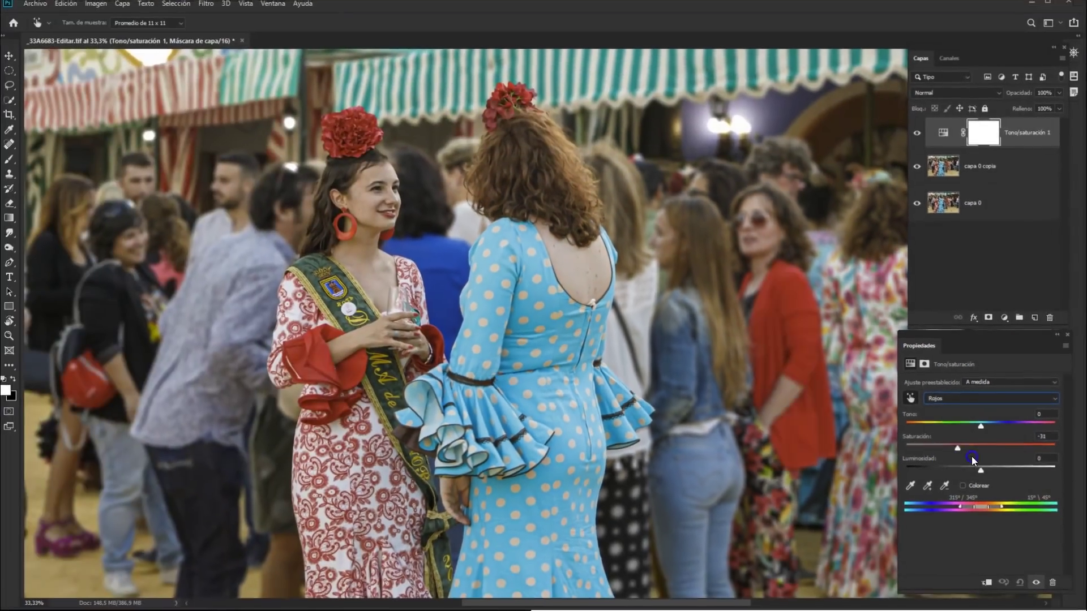
drag(971, 456, 943, 465)
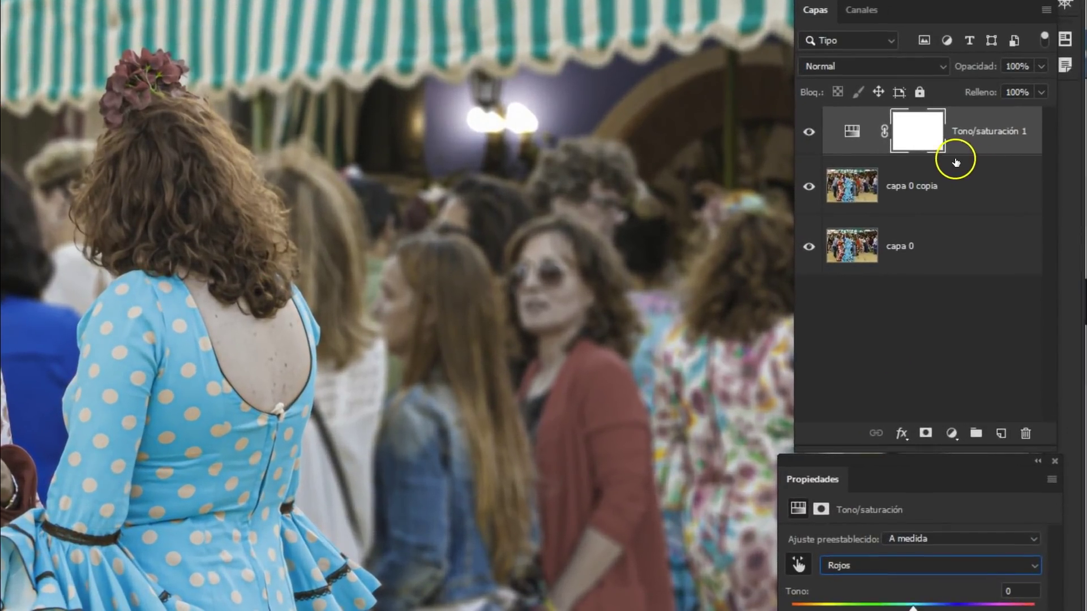
Invert the Tono/saturación 1 layer mask to black, hiding the red desaturation
click(922, 134)
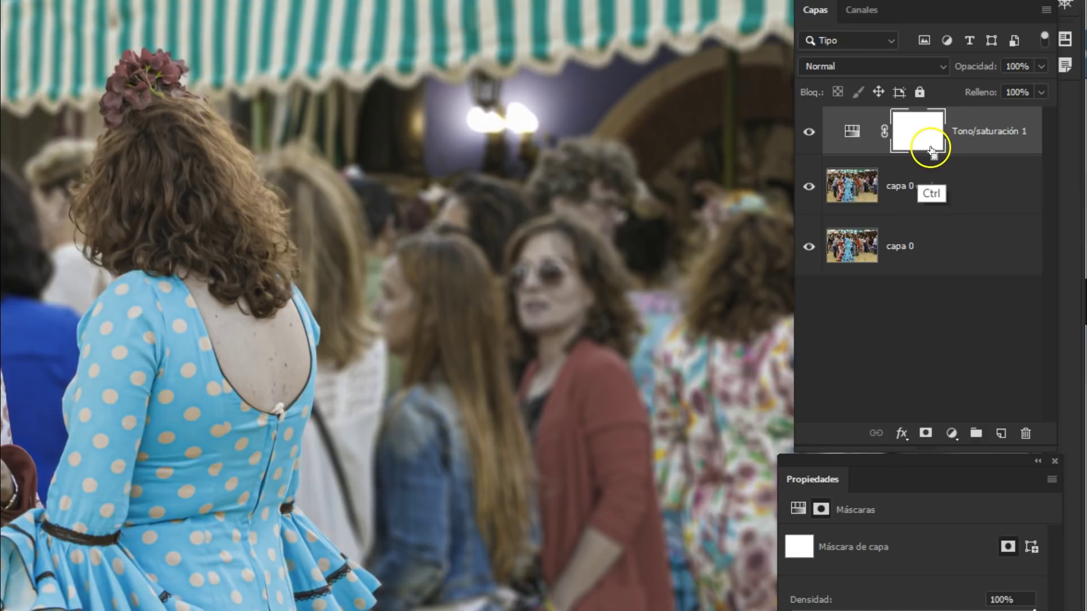
key(ctrl+i)
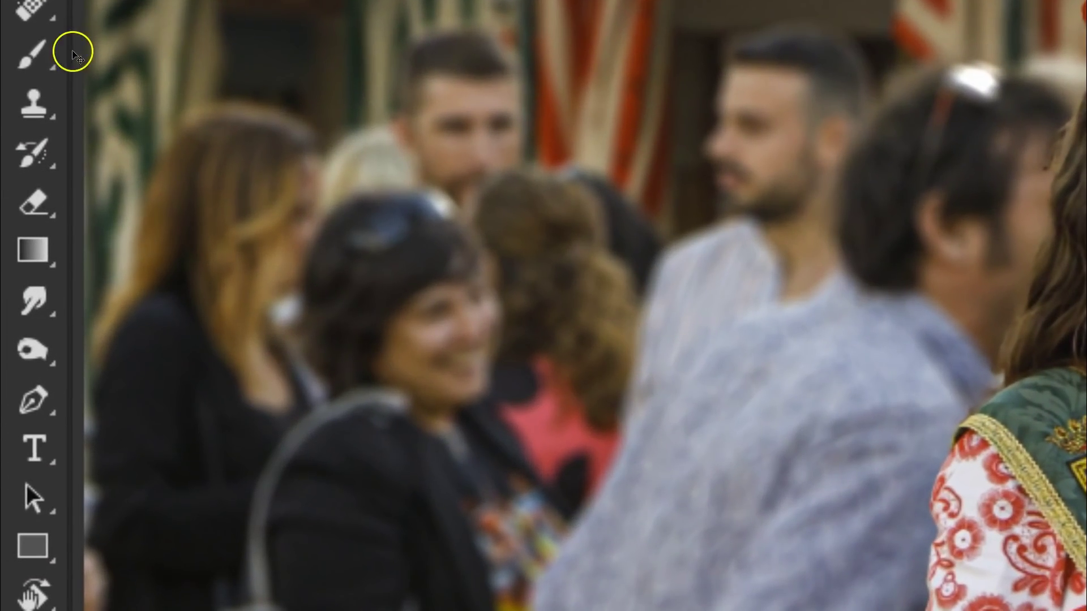
click(10, 159)
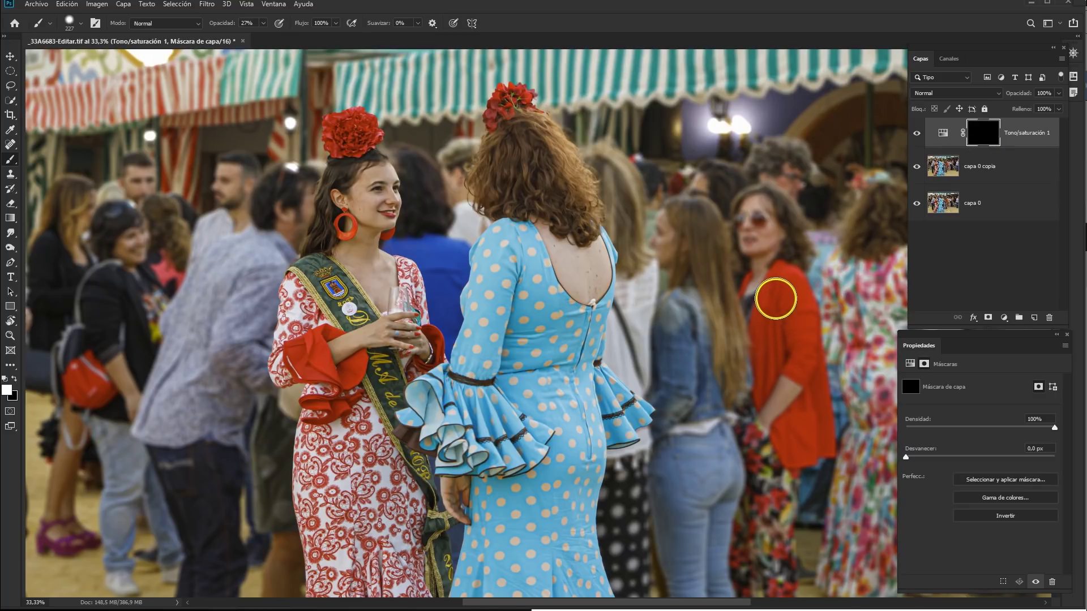
Paint the mask white over the red cardigan and view the mask alone to check it
click(782, 359)
mouse_move(782, 359)
mouse_down()
mouse_move(813, 420)
mouse_move(791, 456)
mouse_move(781, 286)
mouse_move(747, 301)
mouse_move(750, 324)
mouse_up()
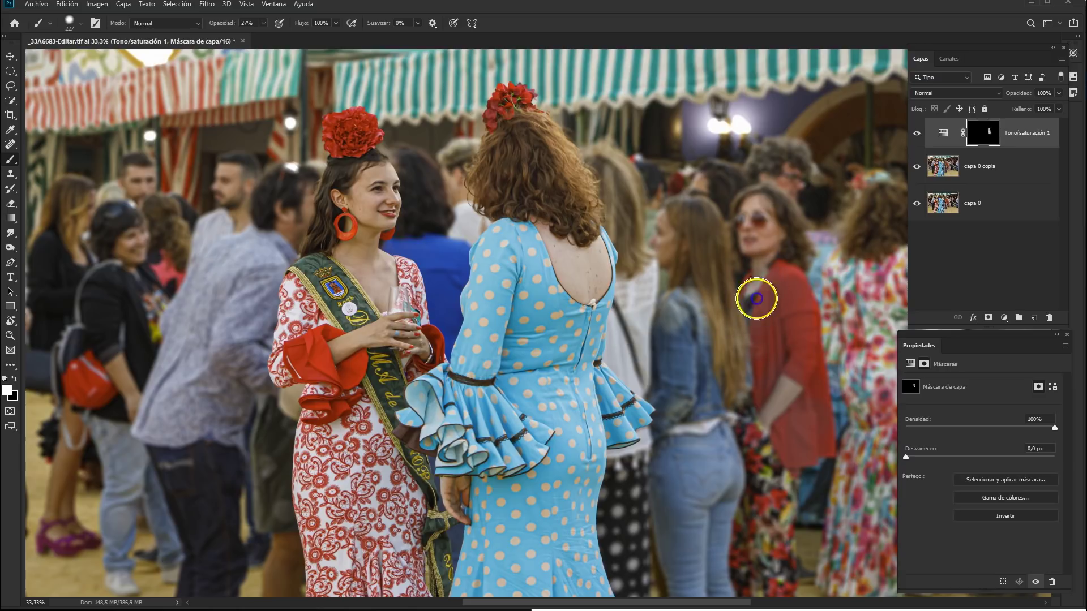
drag(786, 288, 811, 339)
drag(834, 394, 806, 439)
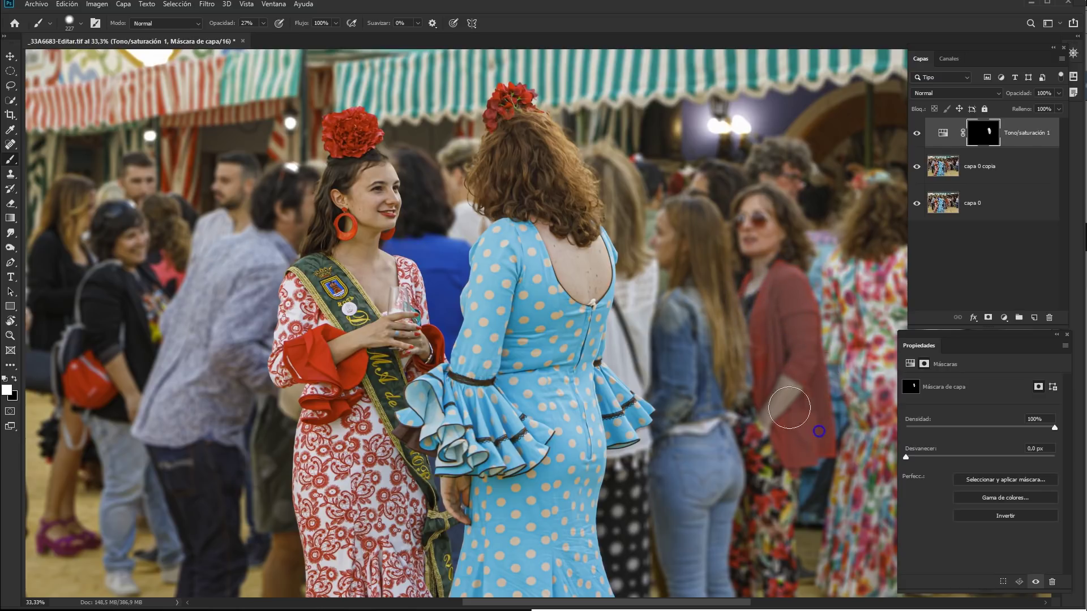
alt+click(989, 136)
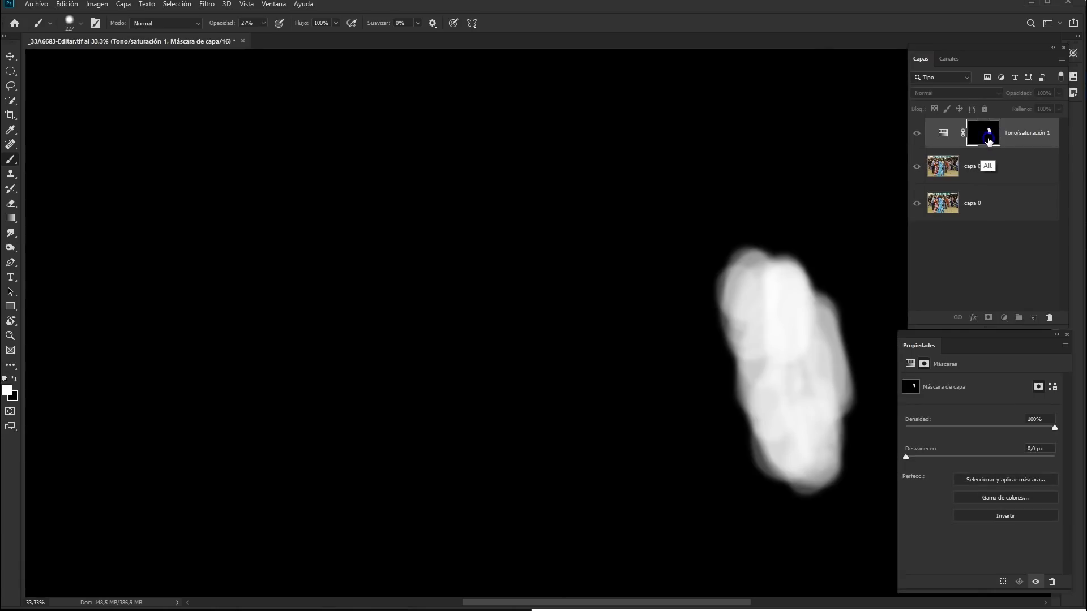
alt+click(989, 141)
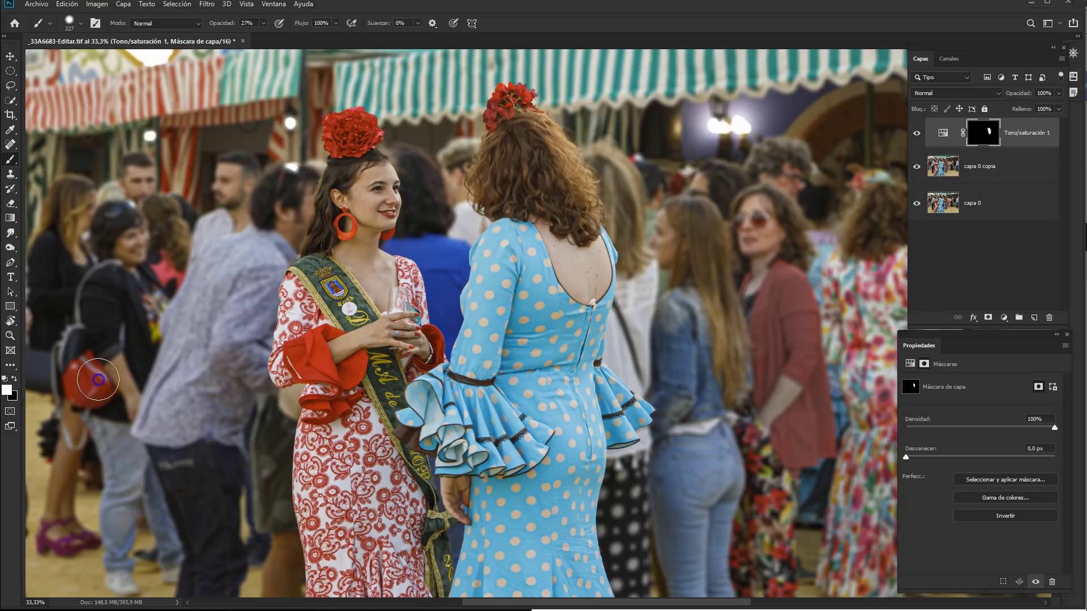
Paint the mask over the red bag, then toggle the layers to compare with and without desaturation
drag(80, 373, 90, 397)
drag(90, 397, 85, 352)
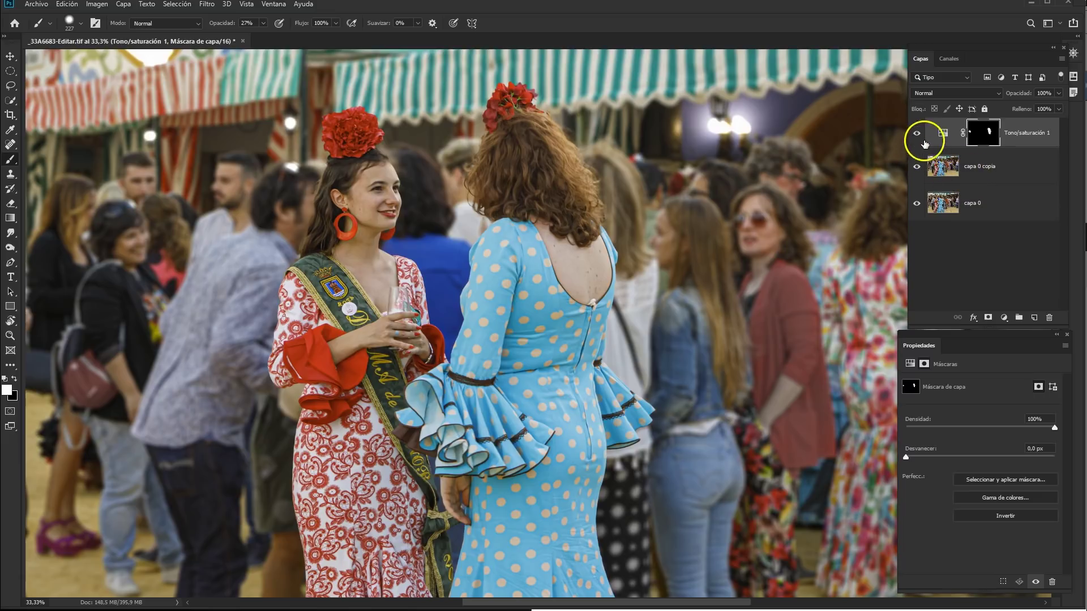
drag(918, 133, 917, 168)
click(917, 168)
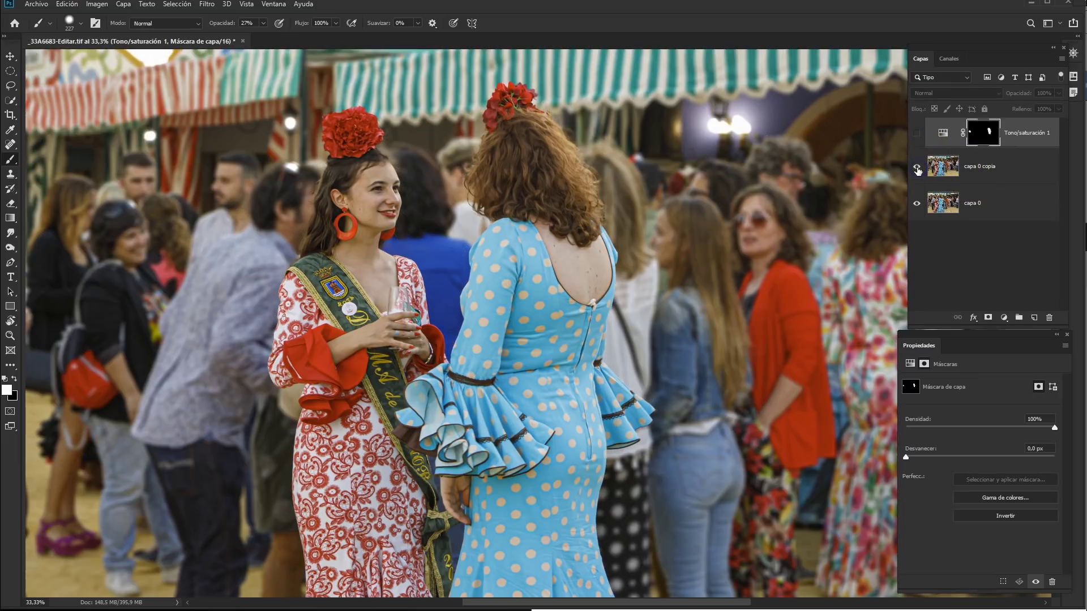
click(917, 168)
click(917, 133)
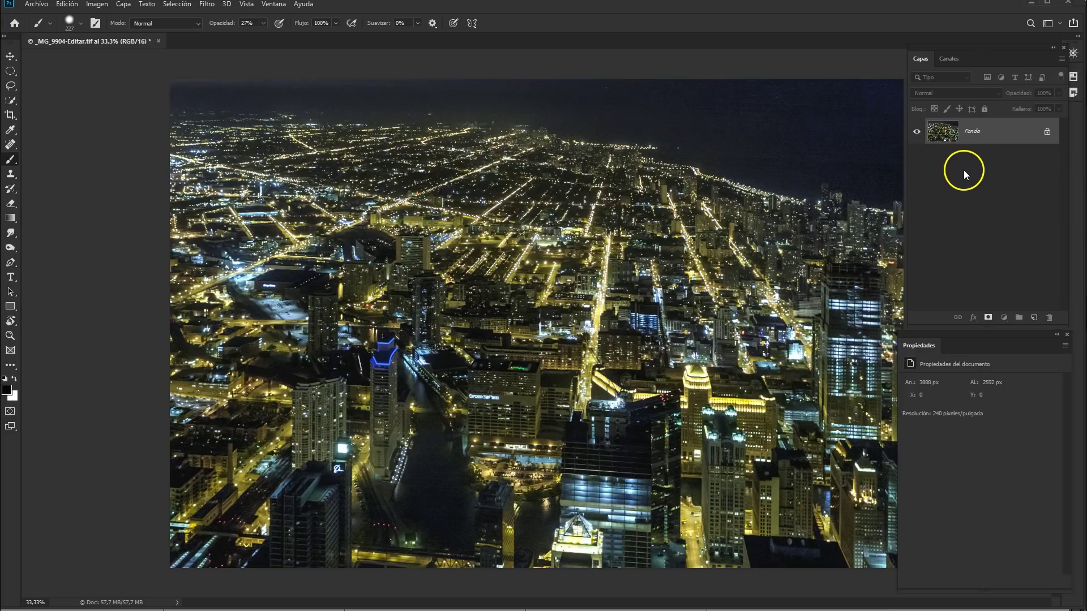
Duplicate the Fondo background layer into Capa 1 with Ctrl+J
key(ctrl+j)
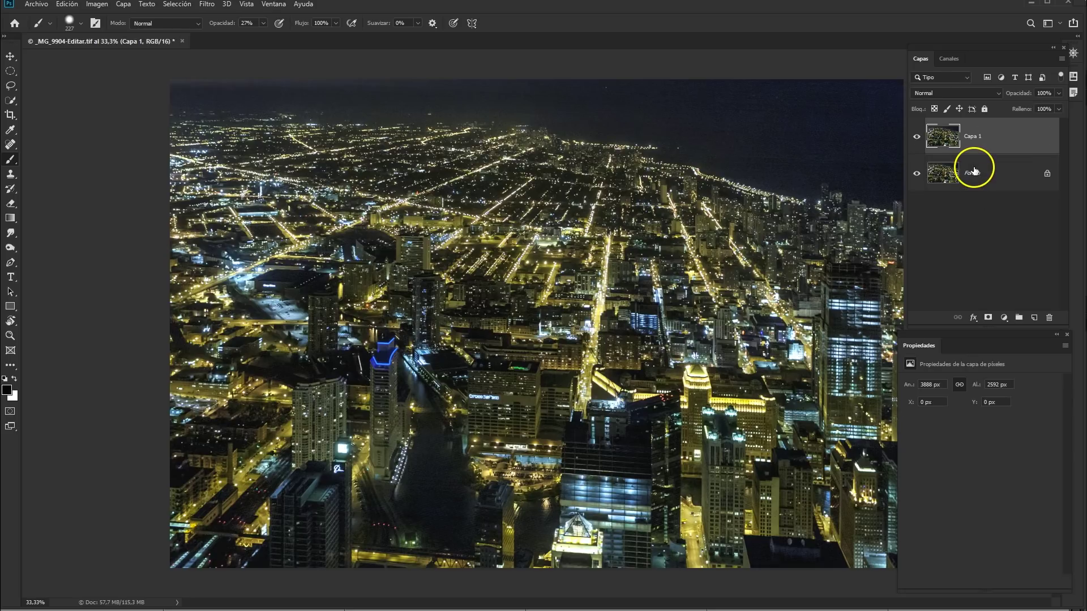
click(207, 4)
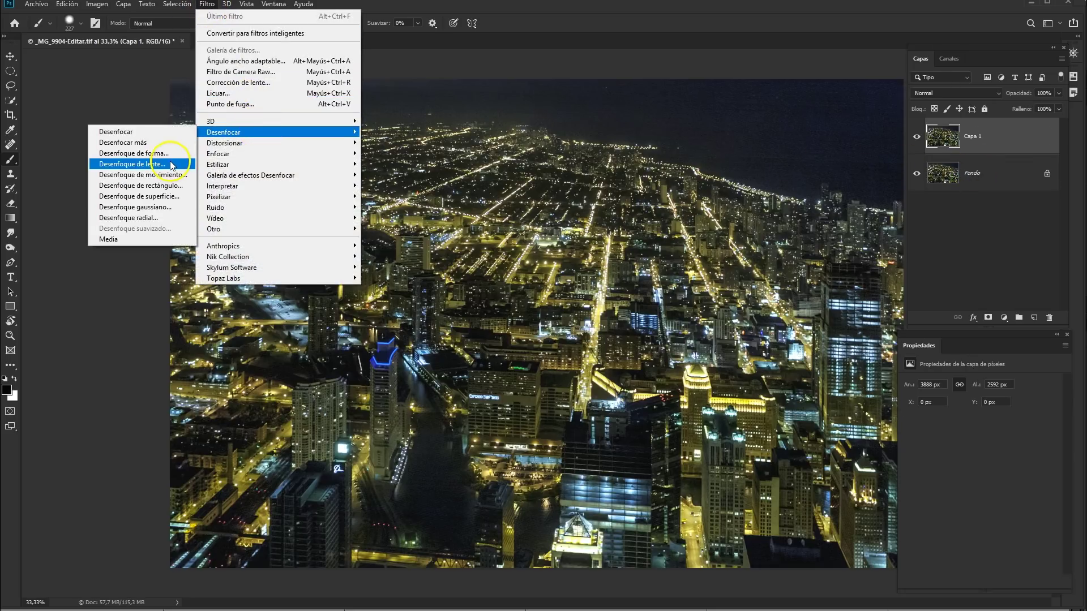
Start Desenfoque de lente on Capa 1, try Transparencia as depth map, and leave Origen at Ninguno
mouse_move(223, 131)
click(162, 168)
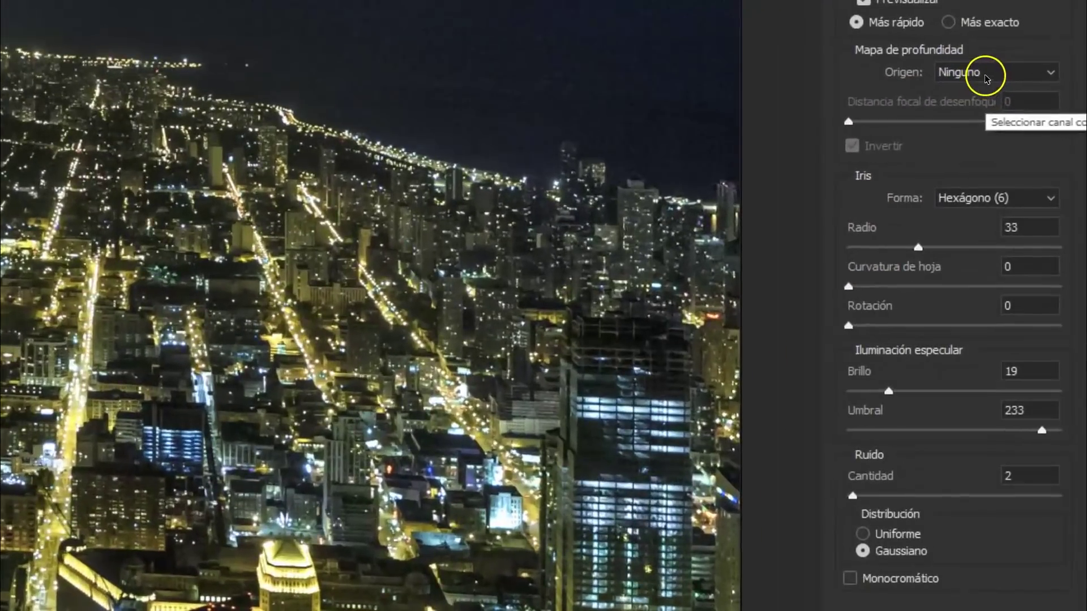
click(1005, 89)
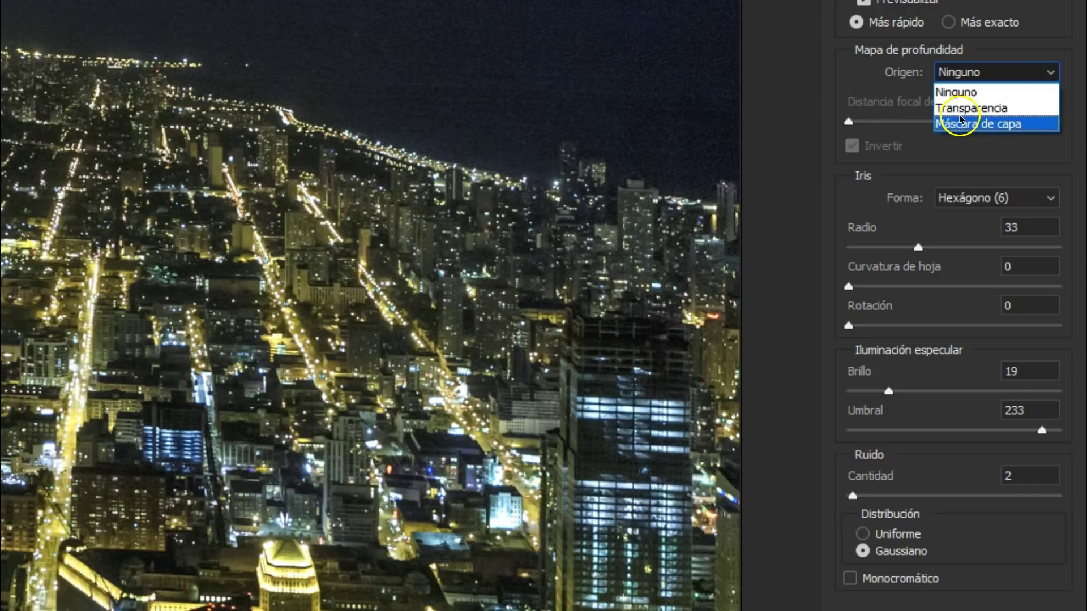
click(956, 91)
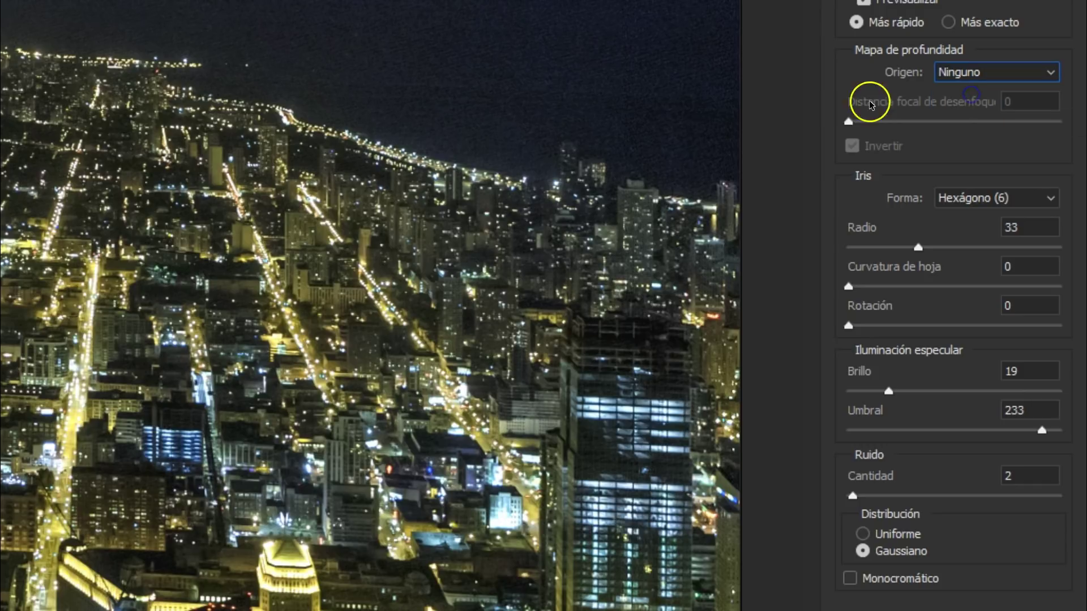
click(982, 69)
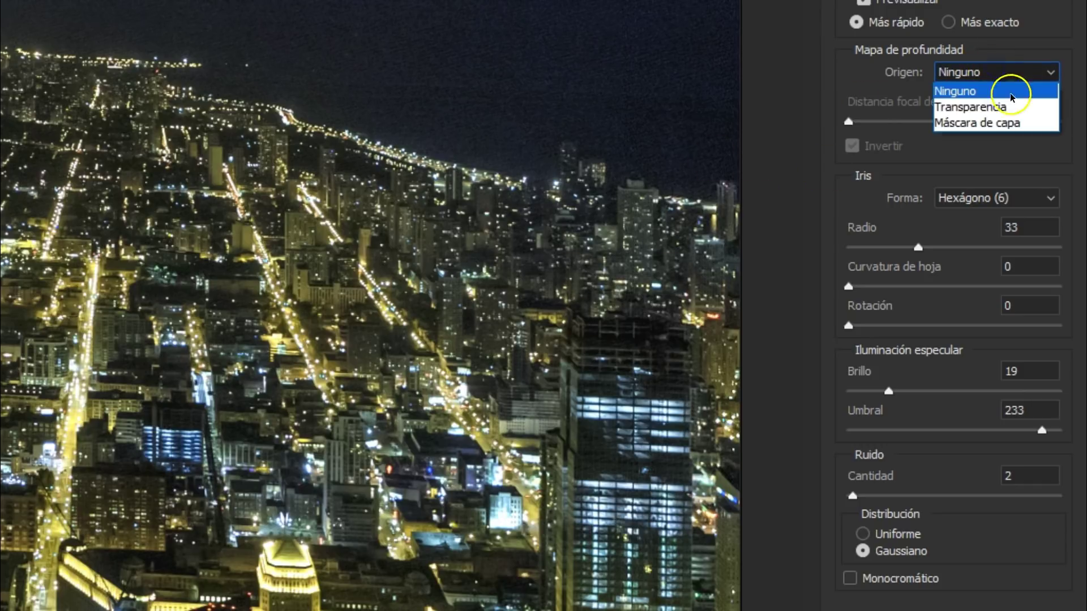
click(1007, 109)
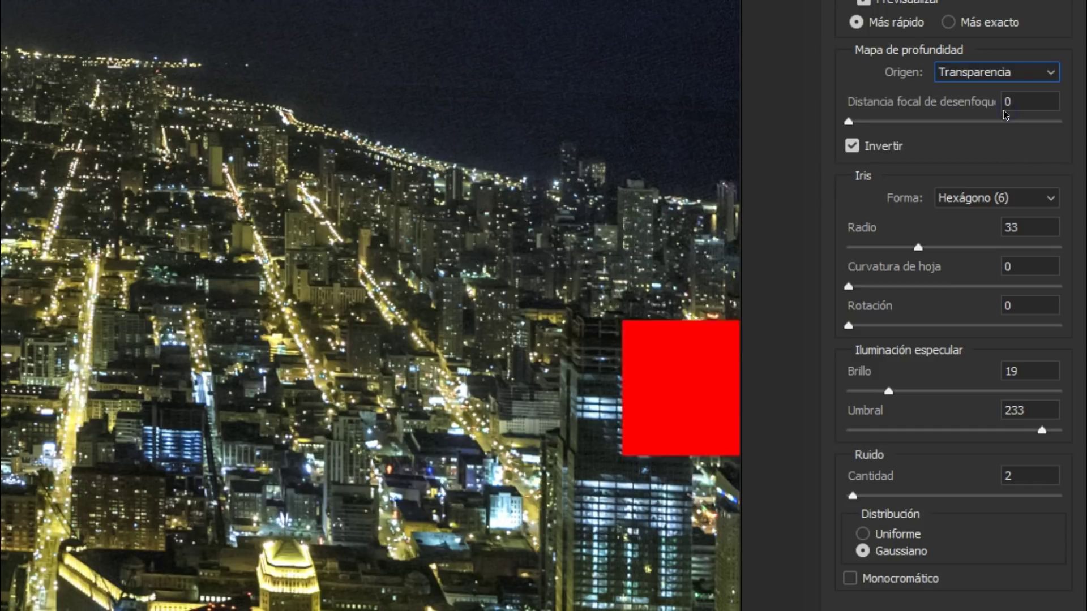
click(1007, 72)
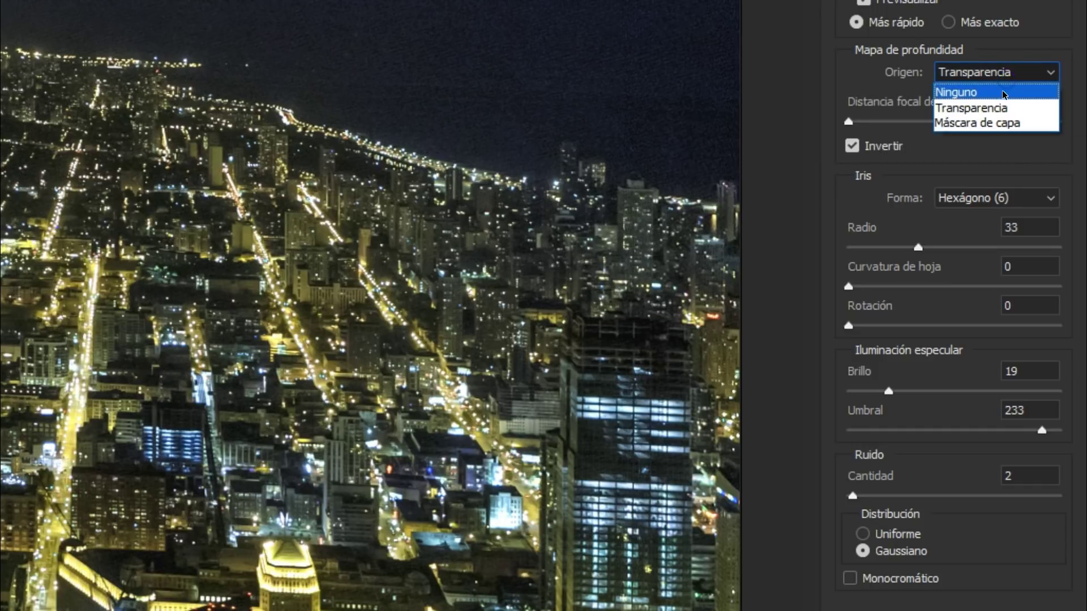
click(1005, 90)
click(995, 109)
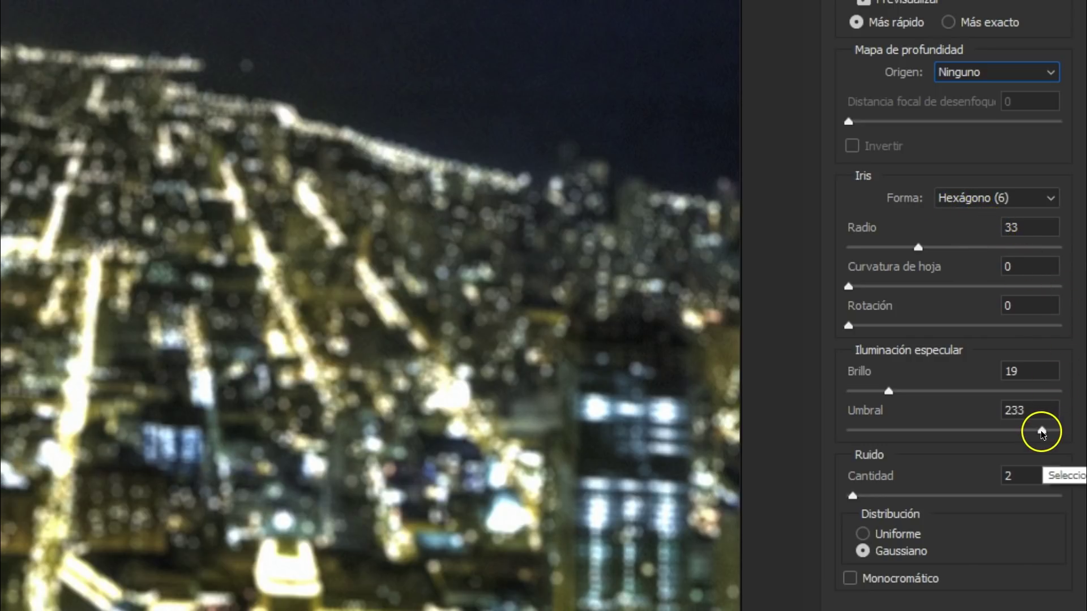
Test specular highlight Umbral values between 200 and 255, settling at 237
drag(1042, 432, 1059, 430)
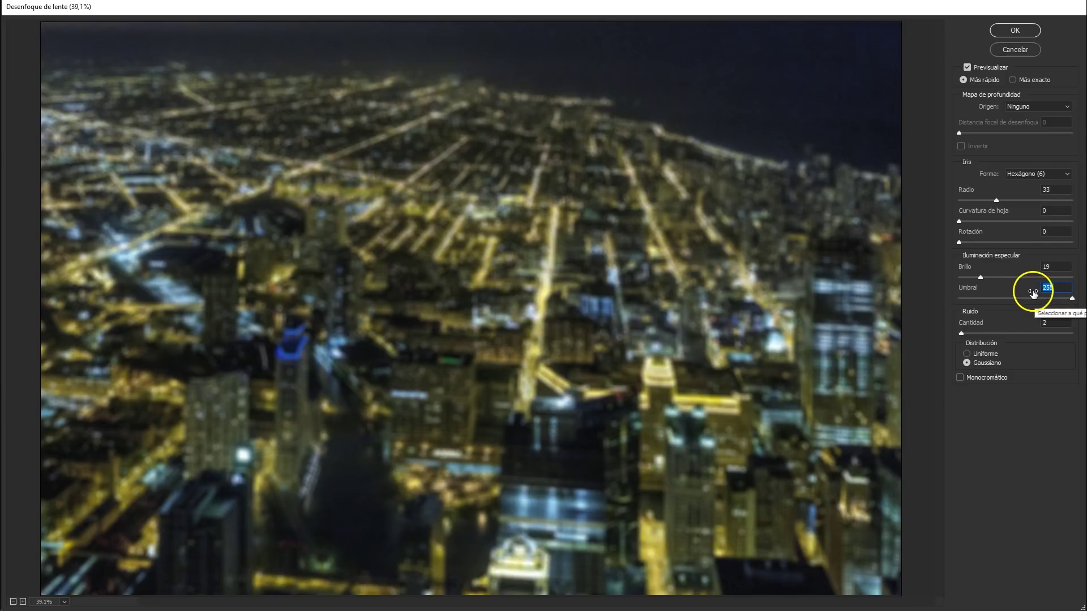
drag(1034, 293, 1021, 292)
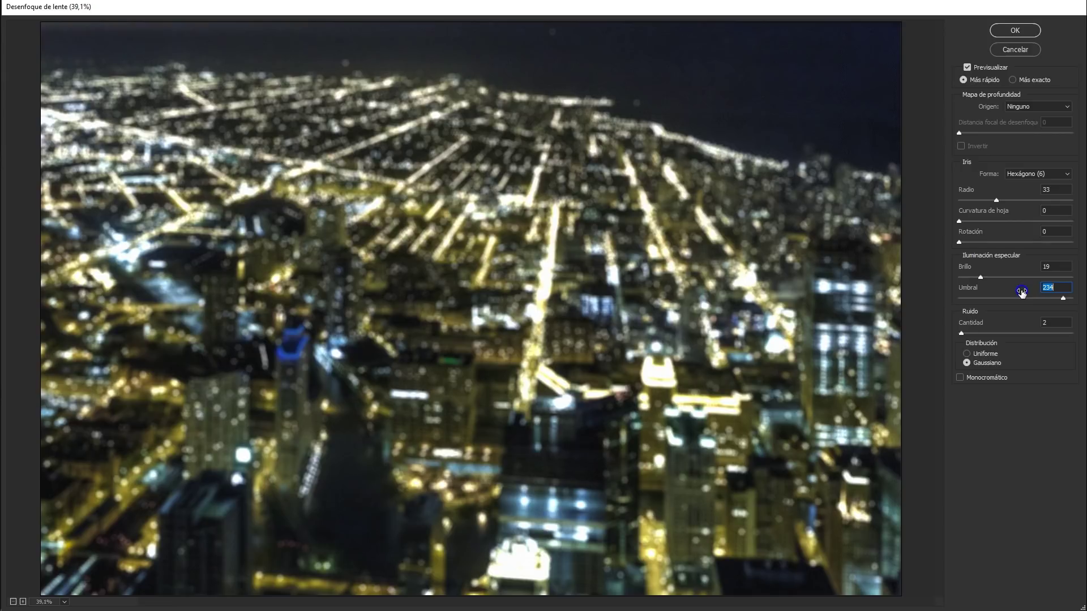
drag(1022, 292, 1052, 290)
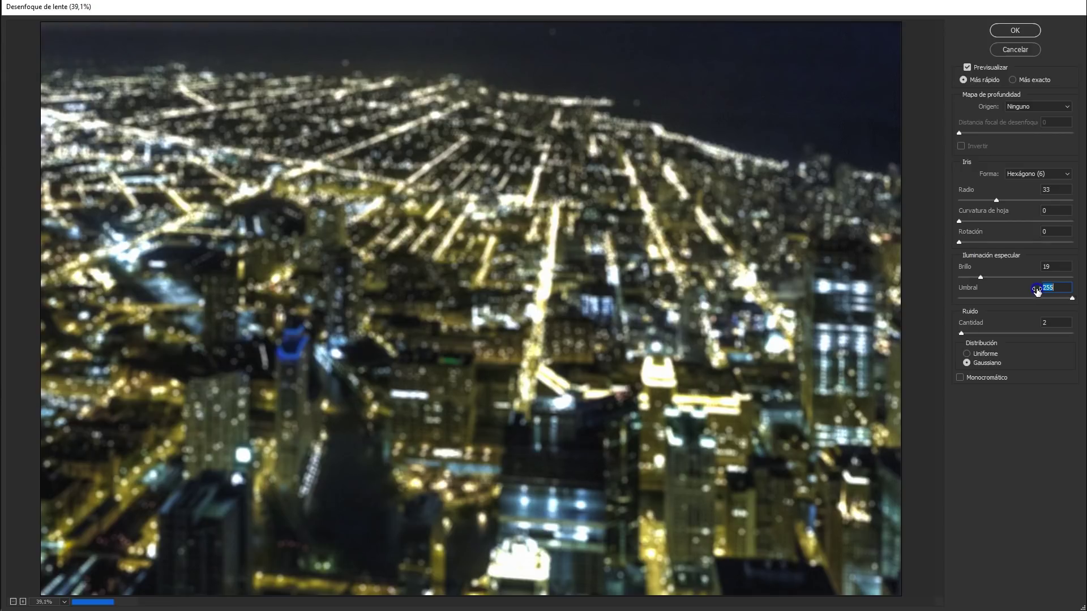
text(100)
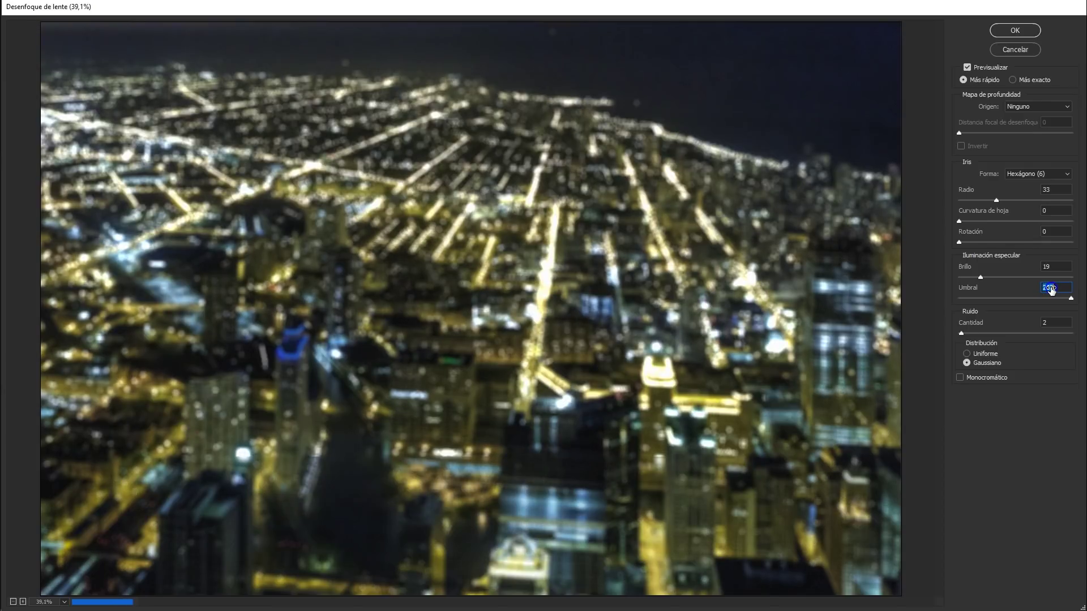
drag(1048, 290, 1034, 292)
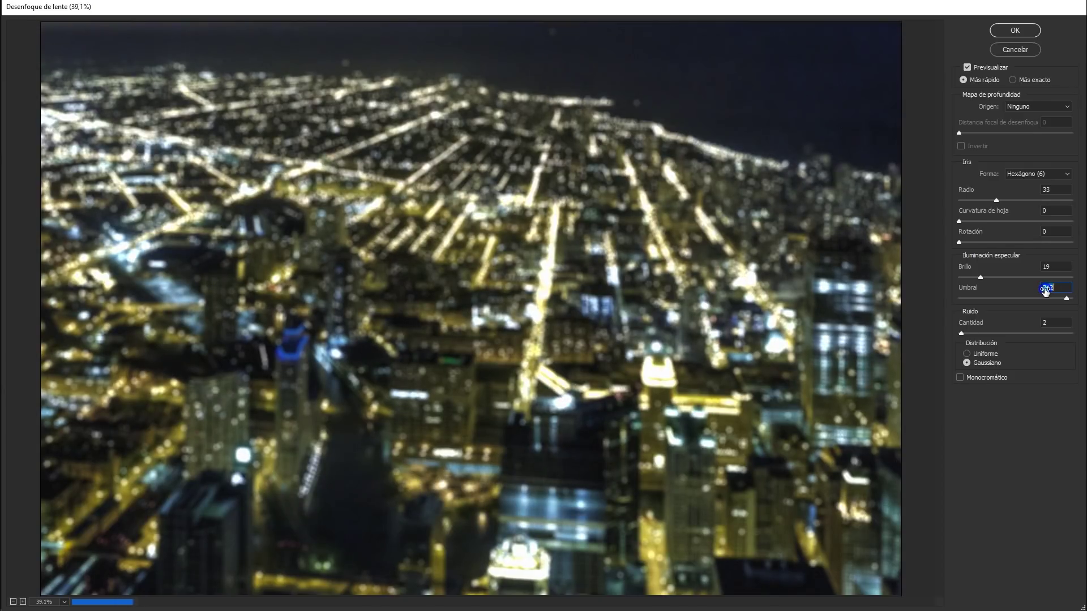
mouse_move(1034, 292)
mouse_down()
mouse_move(998, 302)
mouse_move(1046, 297)
mouse_up()
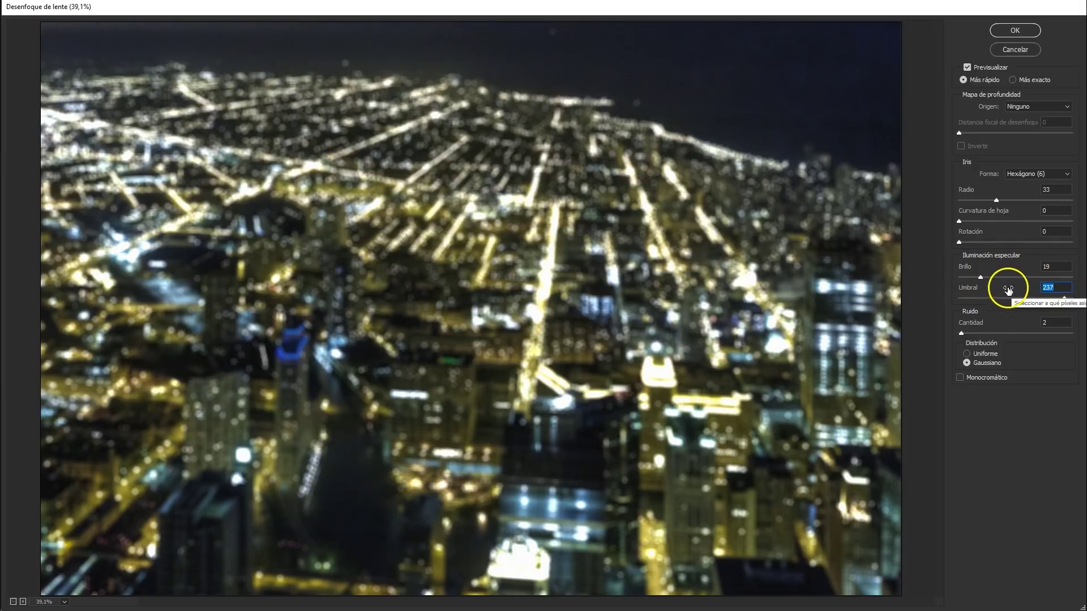
Raise the specular highlight Brillo from 19 to 36 for brighter bokeh
mouse_move(980, 277)
mouse_down()
mouse_move(1017, 278)
mouse_move(984, 289)
mouse_up()
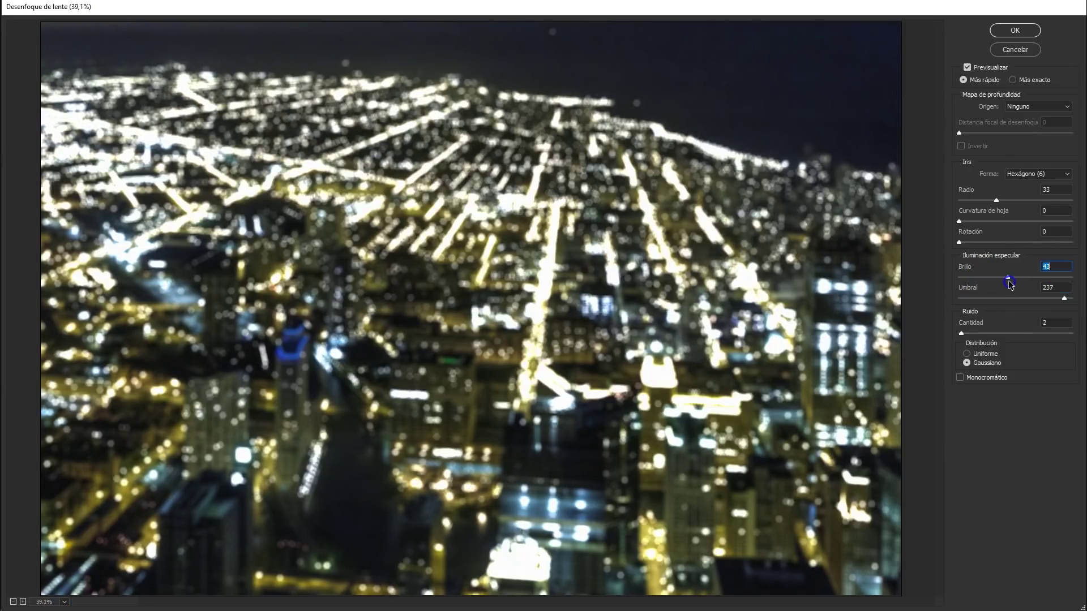
drag(983, 290, 1006, 289)
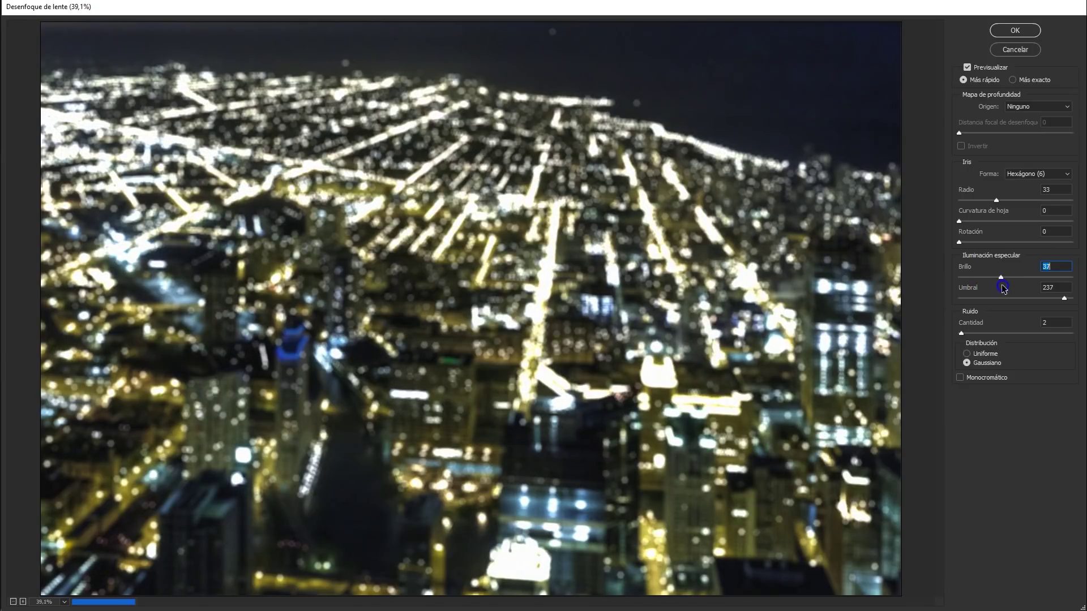
mouse_move(1000, 285)
mouse_down()
mouse_move(986, 288)
mouse_move(1001, 286)
mouse_up()
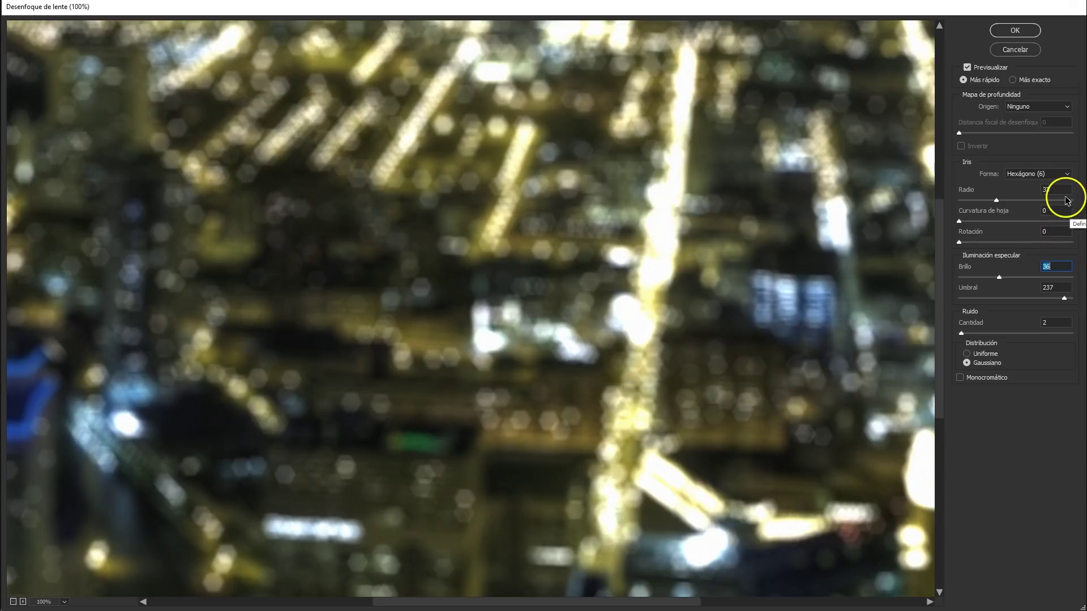
Preview the Triángulo, Cuadrado and Pentágono iris shapes for the bokeh
click(1067, 175)
click(1021, 184)
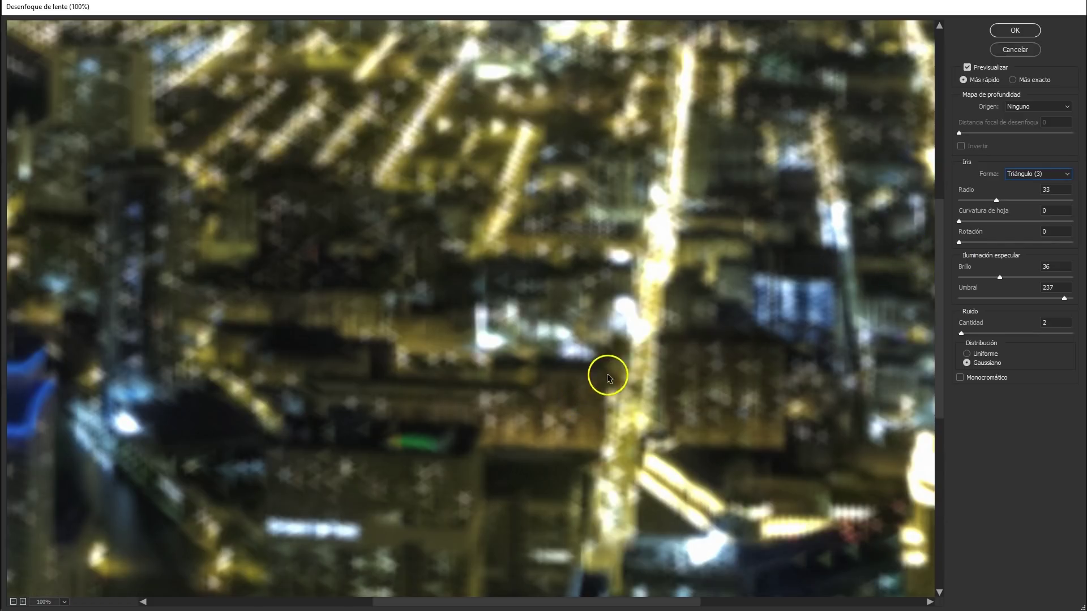
click(1067, 174)
click(1058, 192)
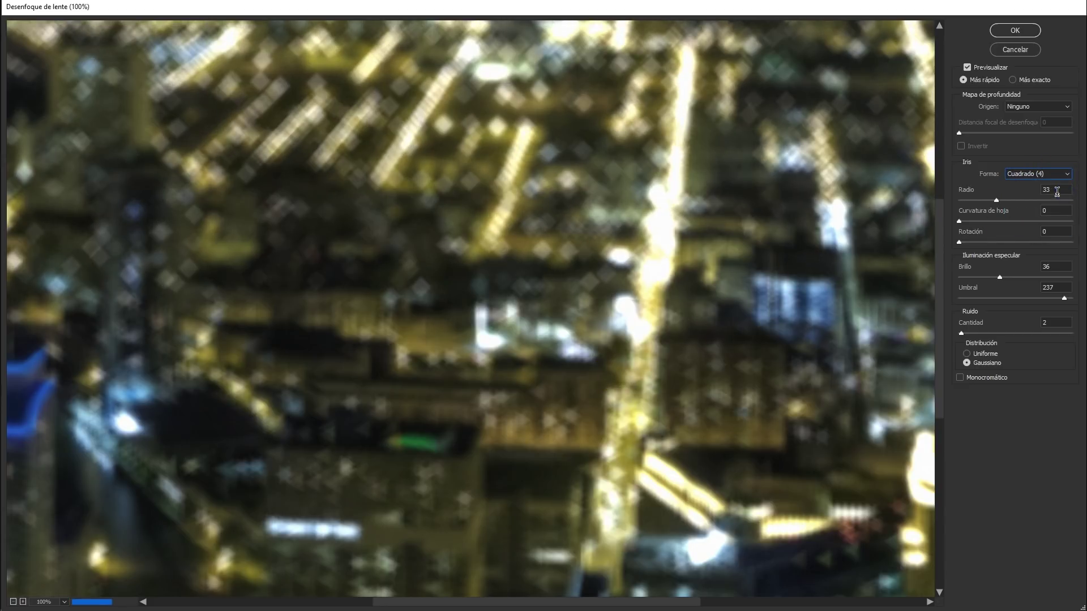
click(1067, 174)
click(1061, 202)
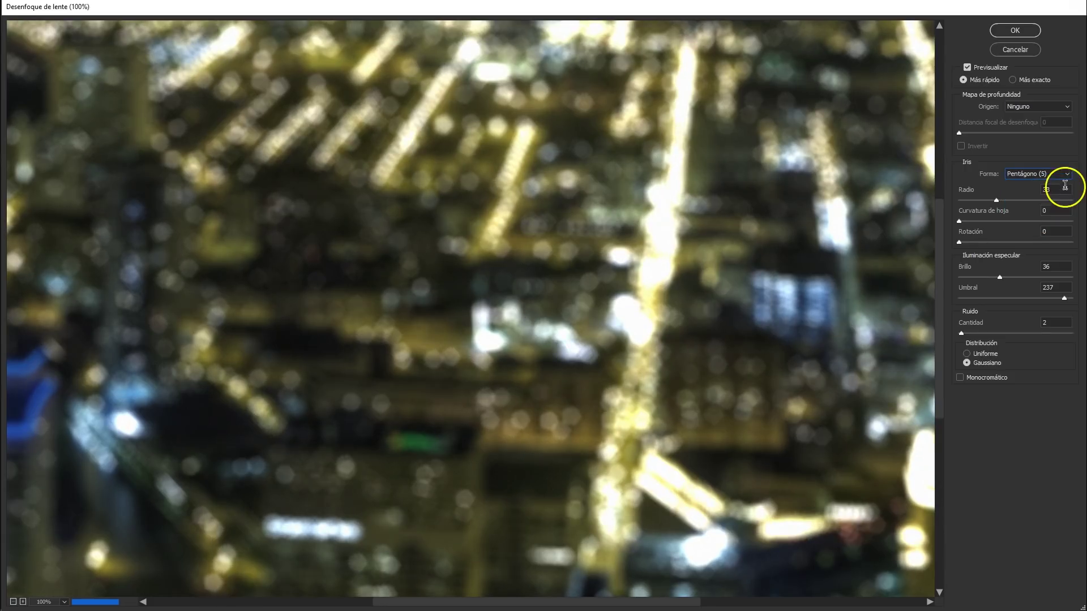
Try Hexágono, then set the iris to Octágono (8) and test the Curvatura de hoja slider
click(1070, 176)
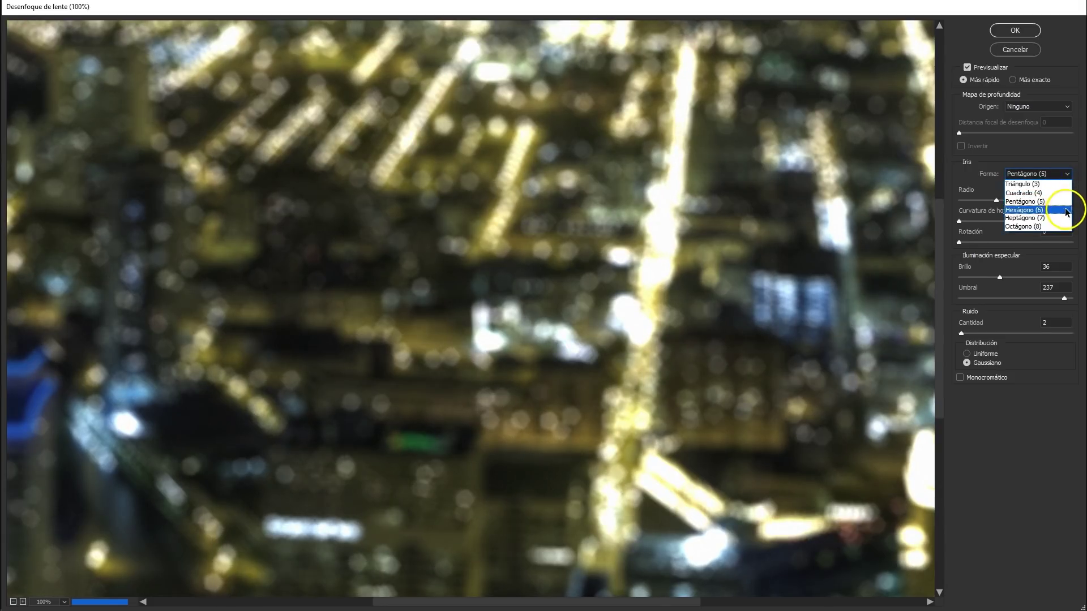
click(1067, 210)
click(1069, 176)
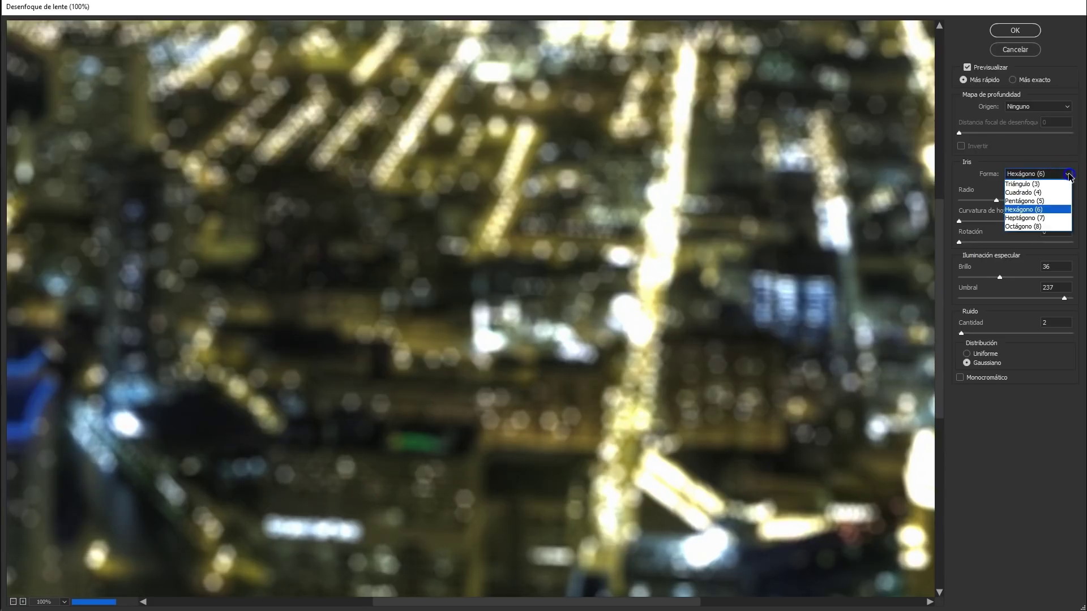
click(1055, 226)
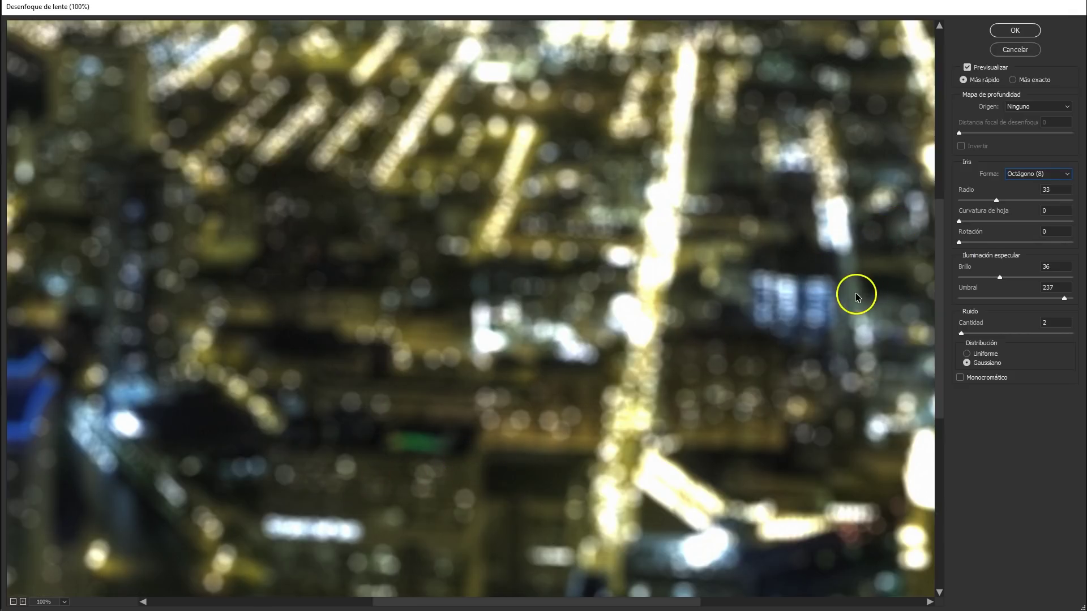
click(968, 222)
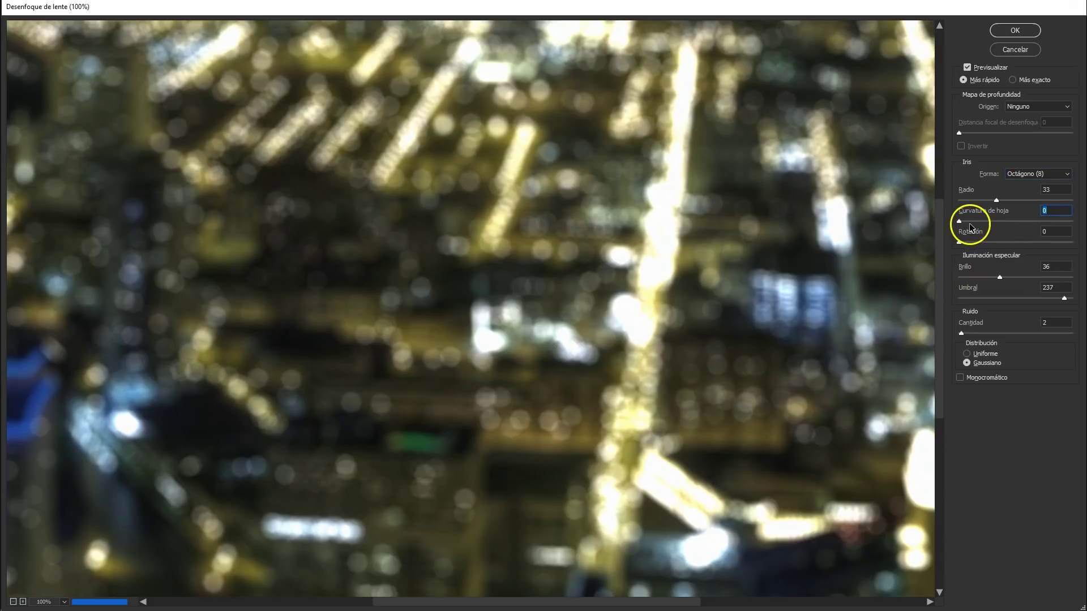
mouse_move(960, 221)
mouse_down()
mouse_move(1043, 211)
mouse_move(982, 259)
mouse_up()
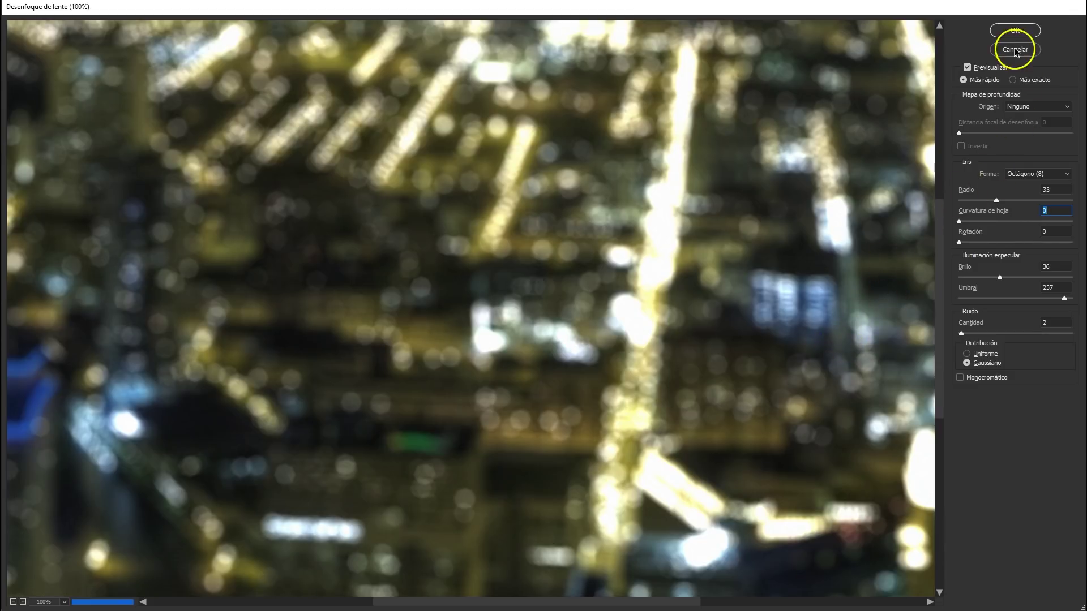
Apply the Lens Blur to Capa 1, compare it against sharp Fondo, and add a white layer mask
click(1015, 30)
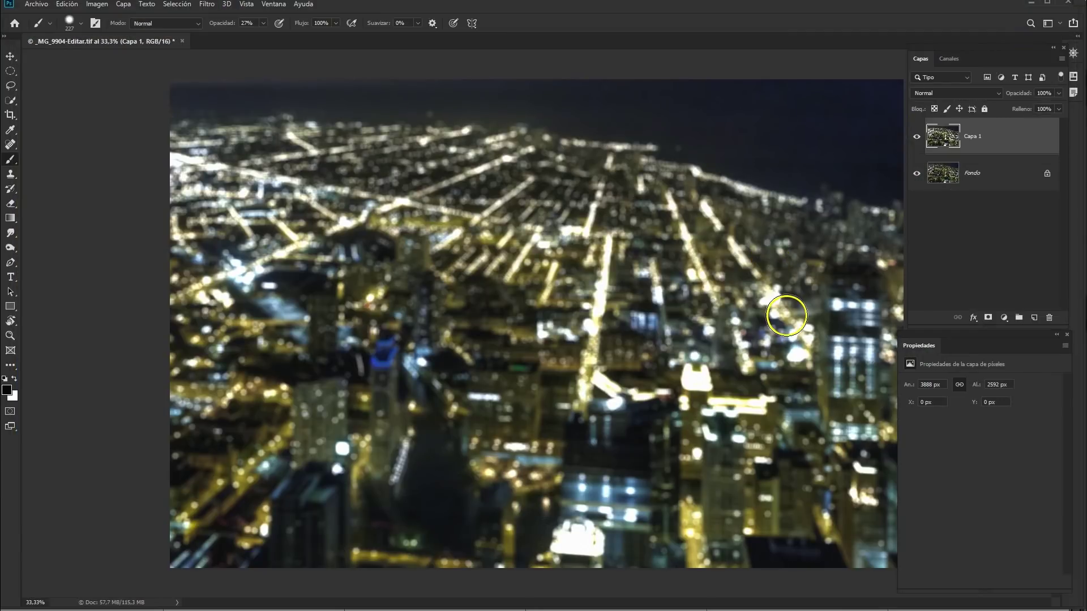
click(917, 137)
click(918, 138)
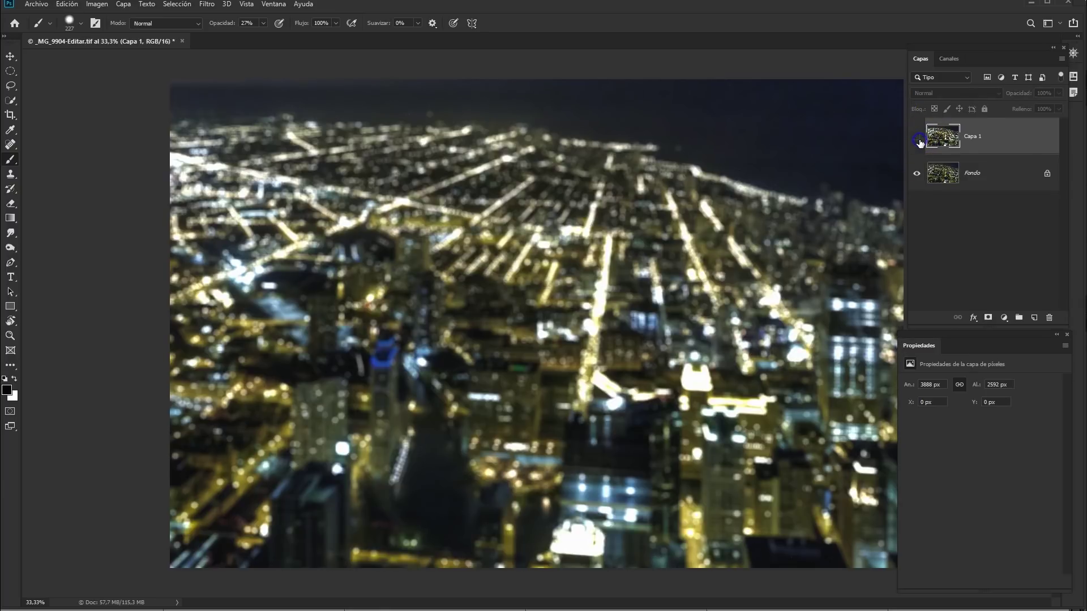
click(917, 138)
click(918, 138)
click(918, 138)
click(918, 138)
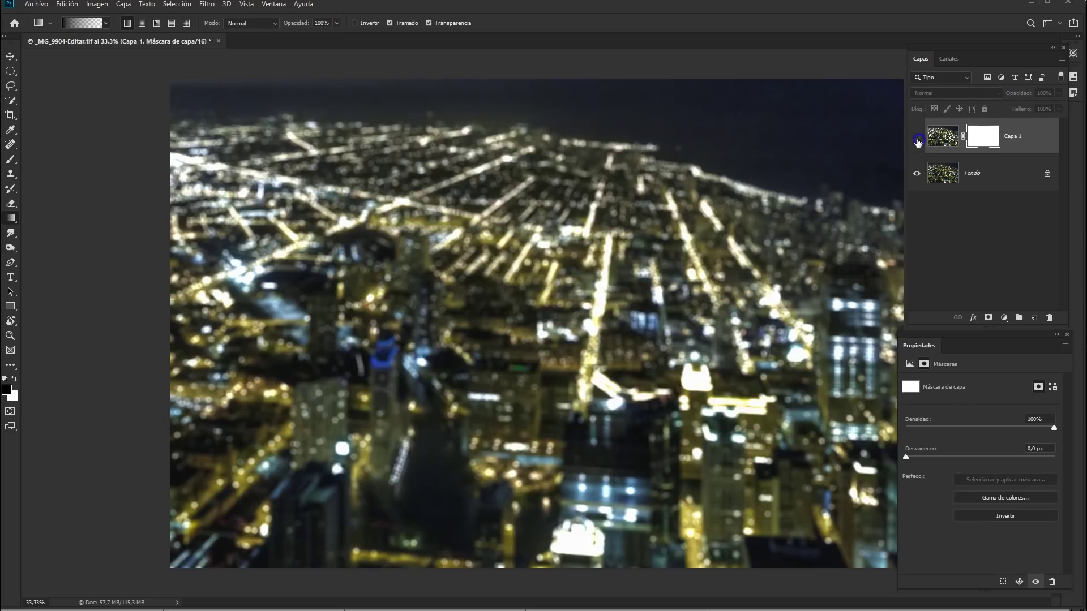
click(919, 140)
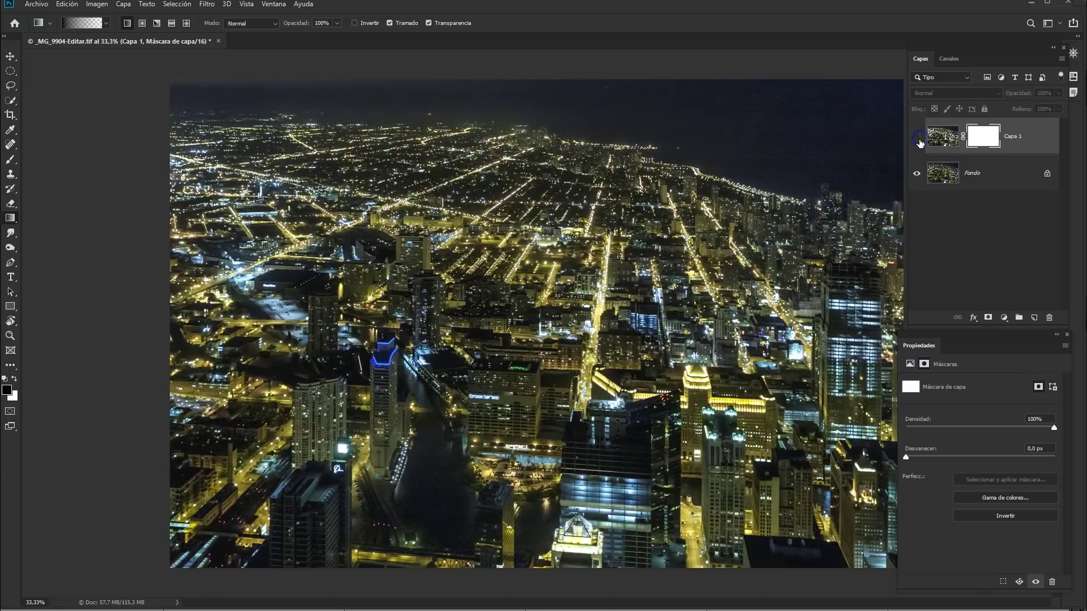